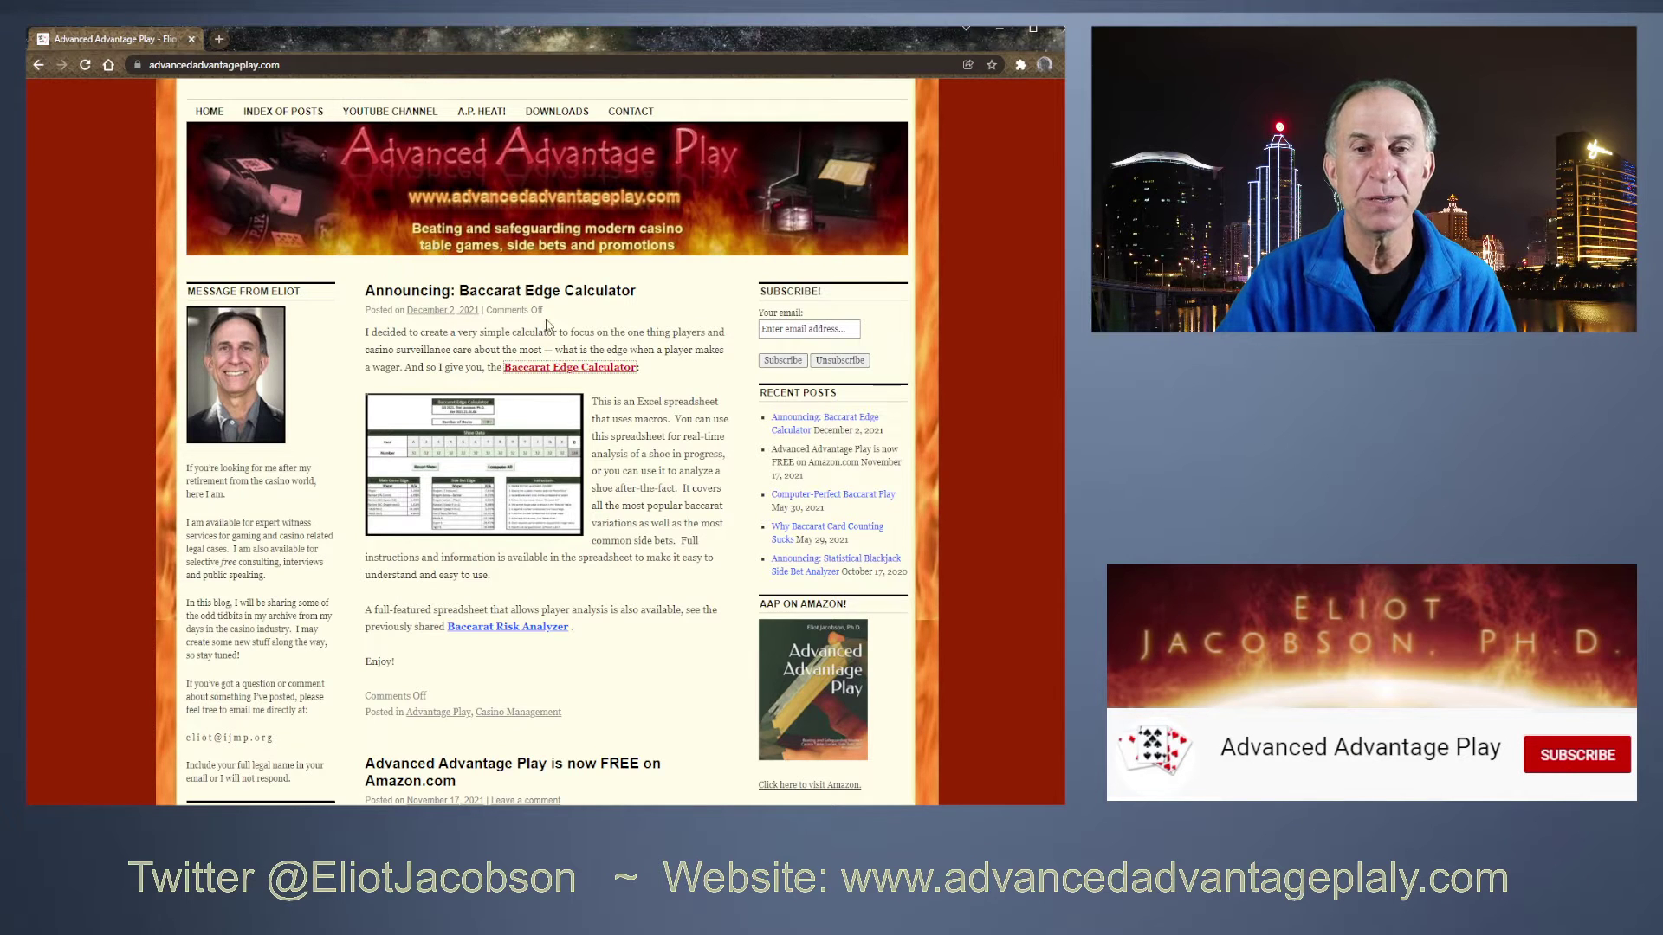
Find the 'Baccarat Edge Calculator' link in the blog post and download the spreadsheet.
{"action": "scroll", "coordinate": [547, 325], "scroll_direction": "down", "scroll_amount": 8}
{"action": "scroll", "coordinate": [546, 327], "scroll_direction": "down", "scroll_amount": 6}
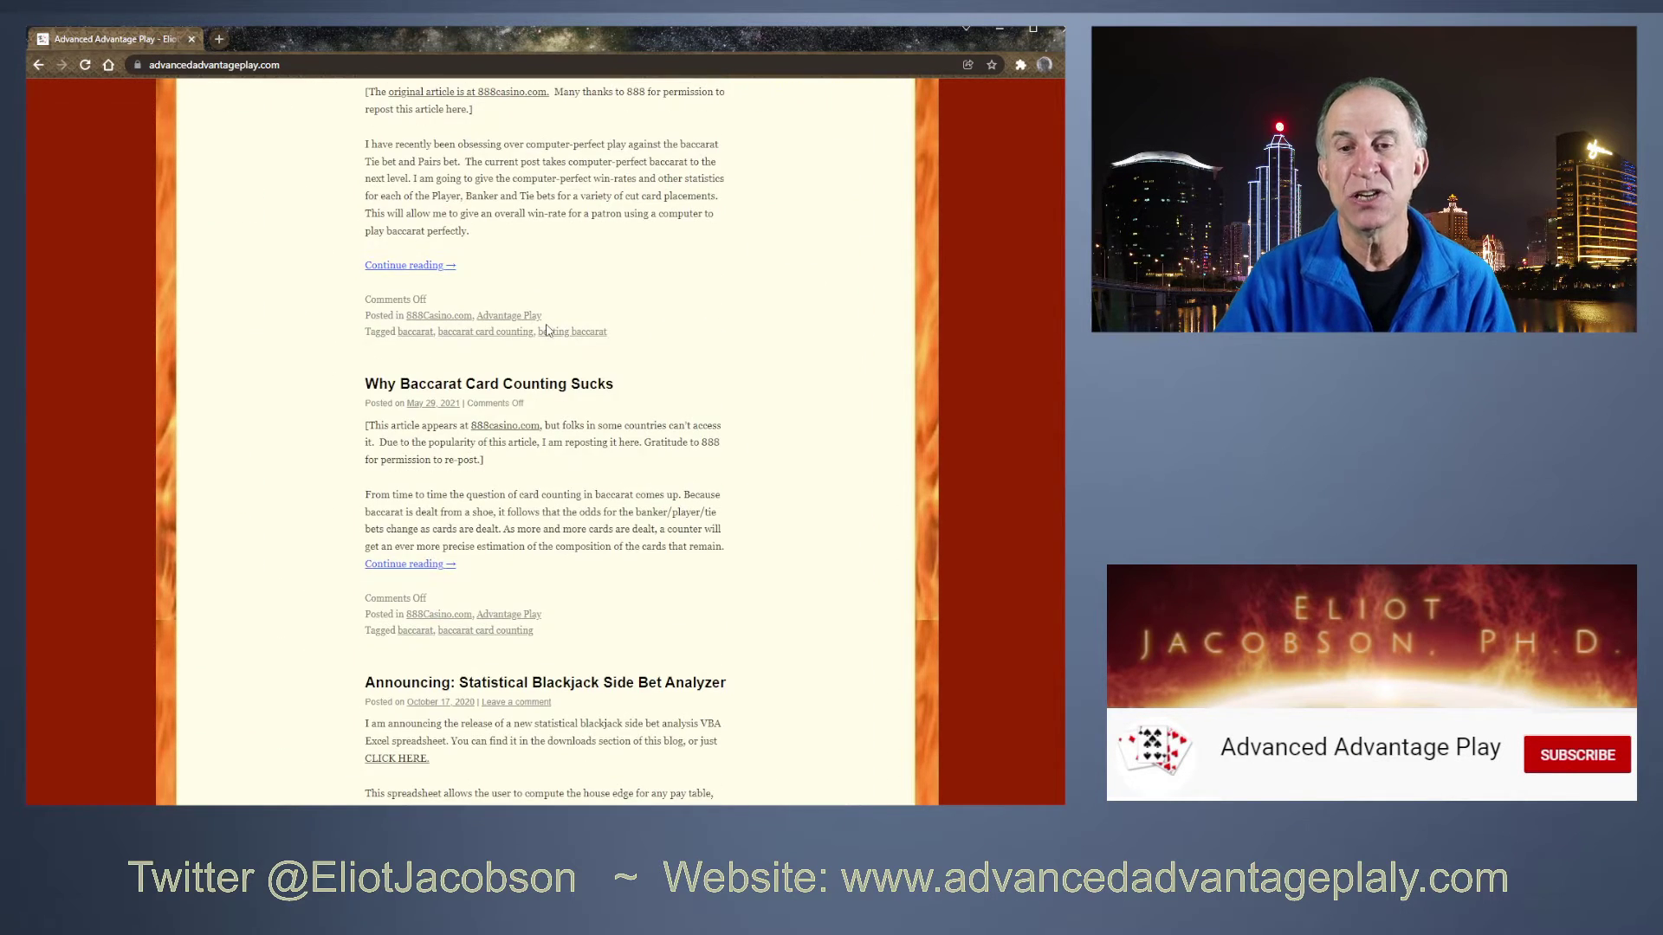
{"action": "scroll", "coordinate": [546, 329], "scroll_direction": "down", "scroll_amount": 6}
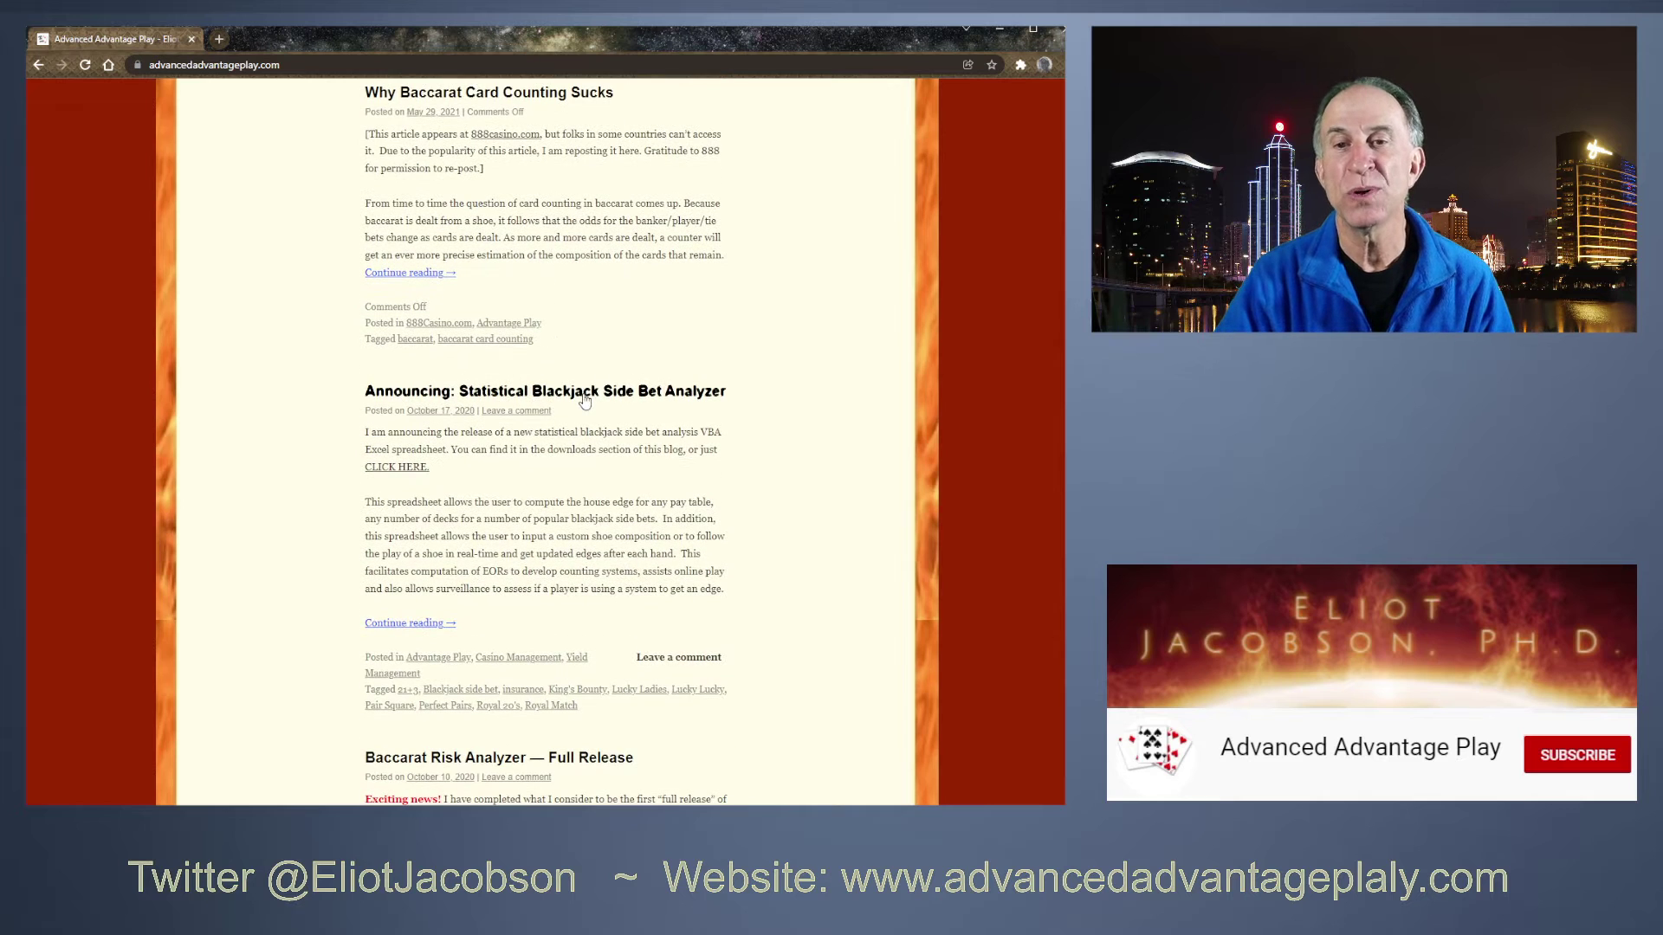
{"action": "scroll", "coordinate": [593, 397], "scroll_direction": "down", "scroll_amount": 1}
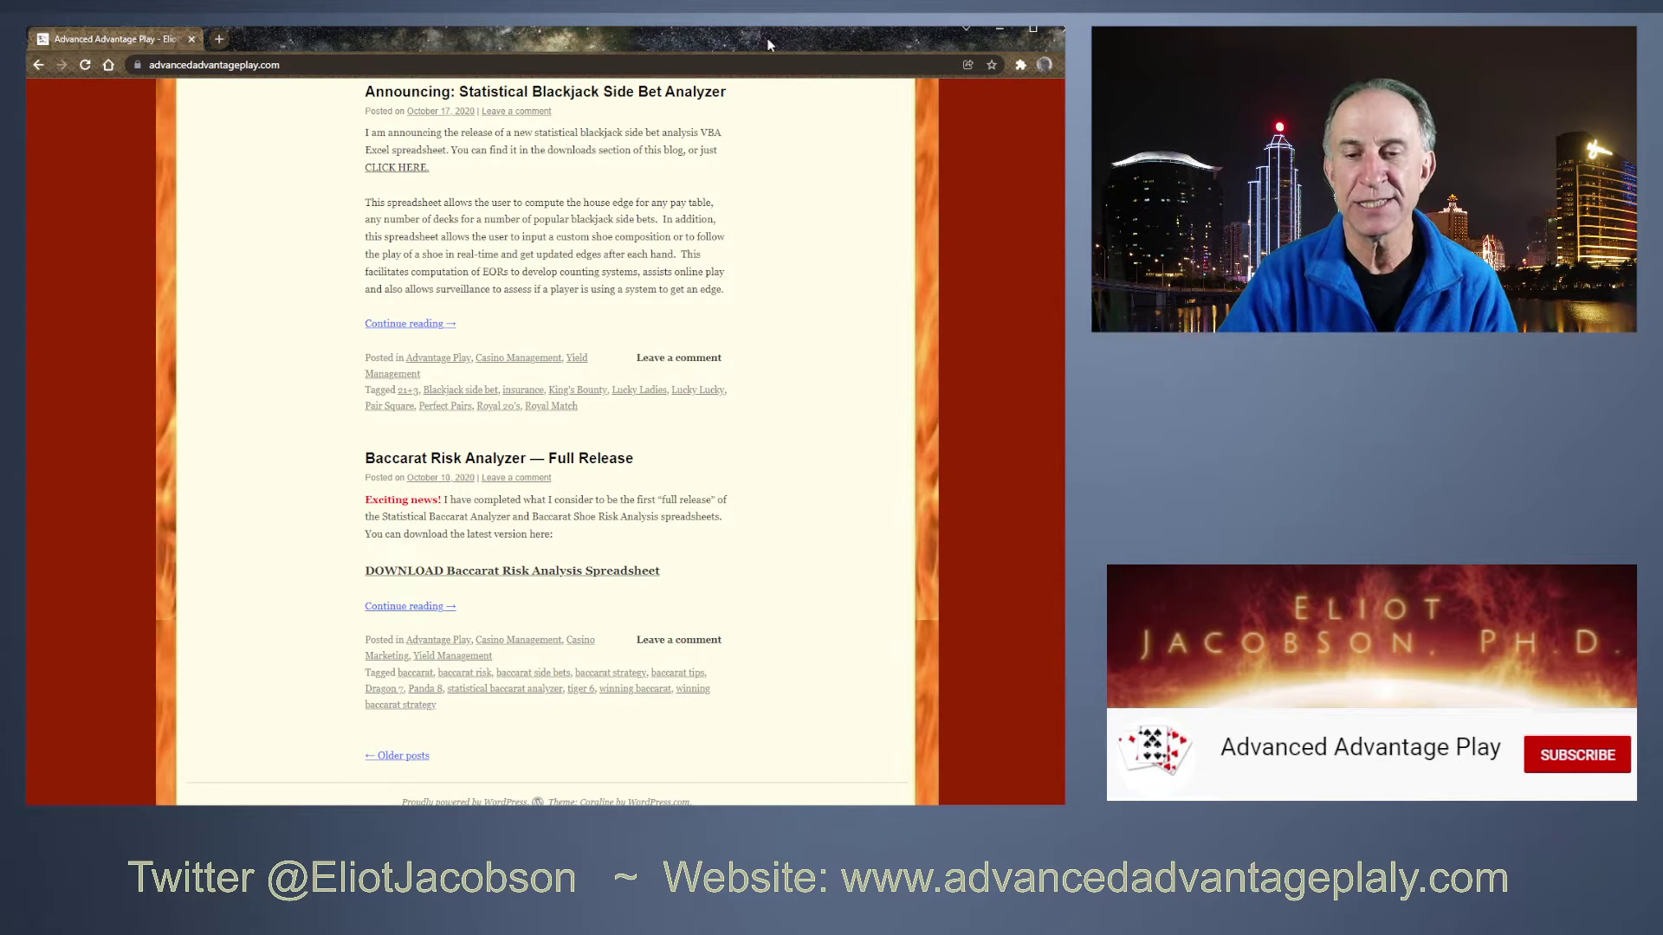
{"action": "scroll", "coordinate": [719, 355], "scroll_direction": "up", "scroll_amount": 20}
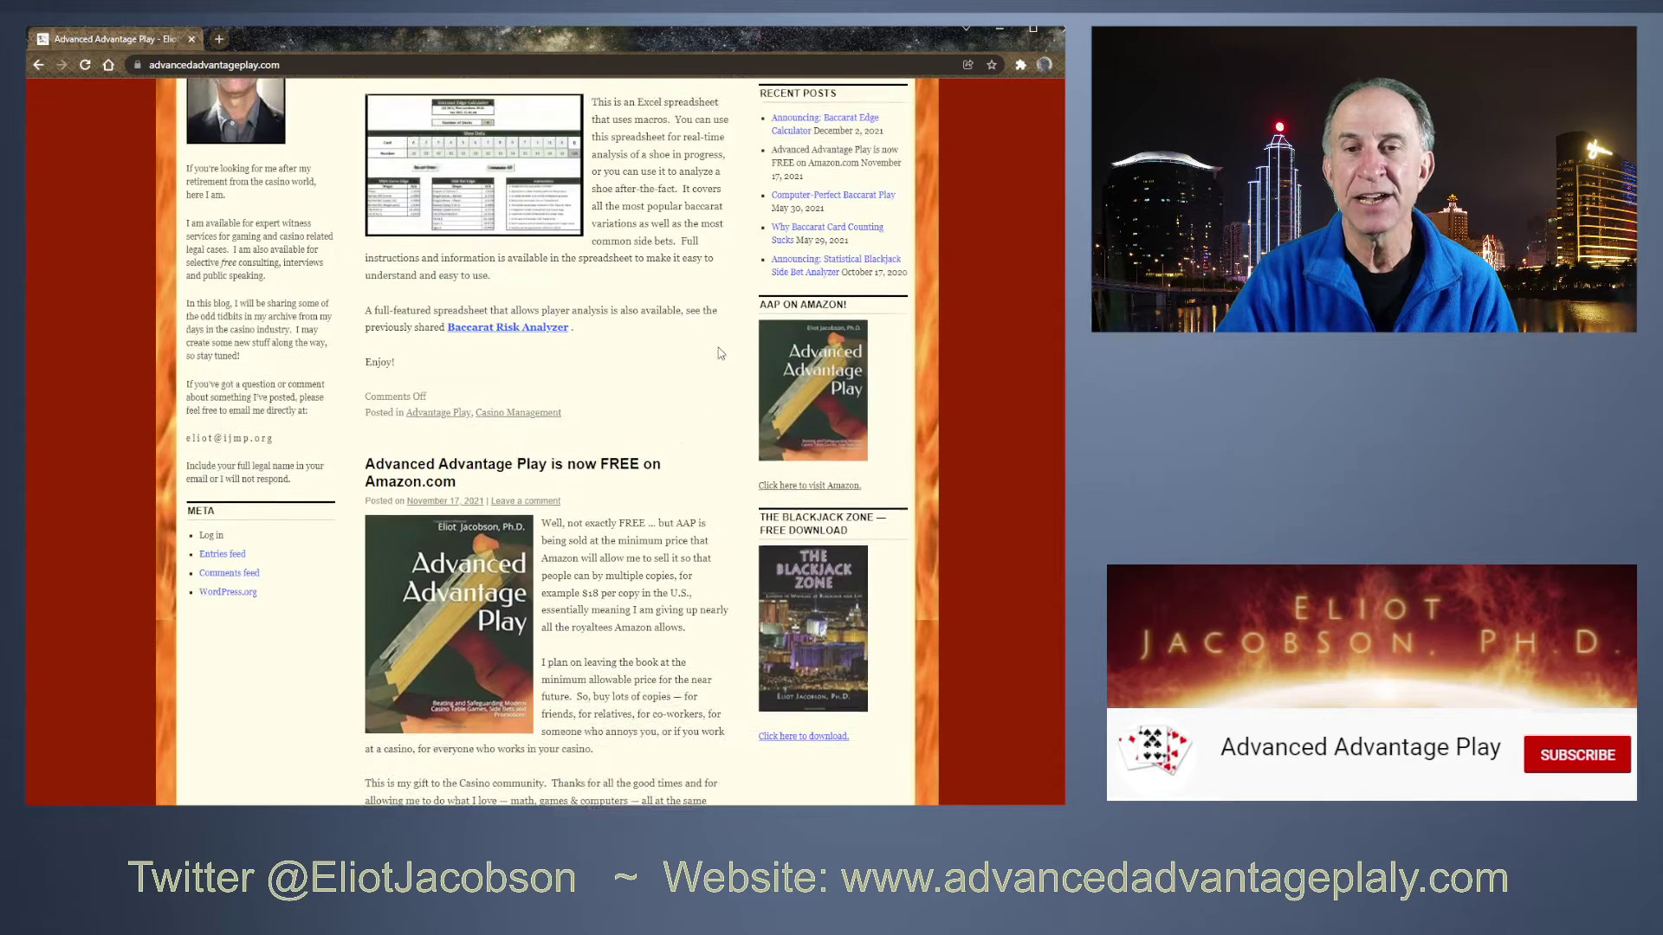
{"action": "scroll", "coordinate": [684, 356], "scroll_direction": "down", "scroll_amount": 2}
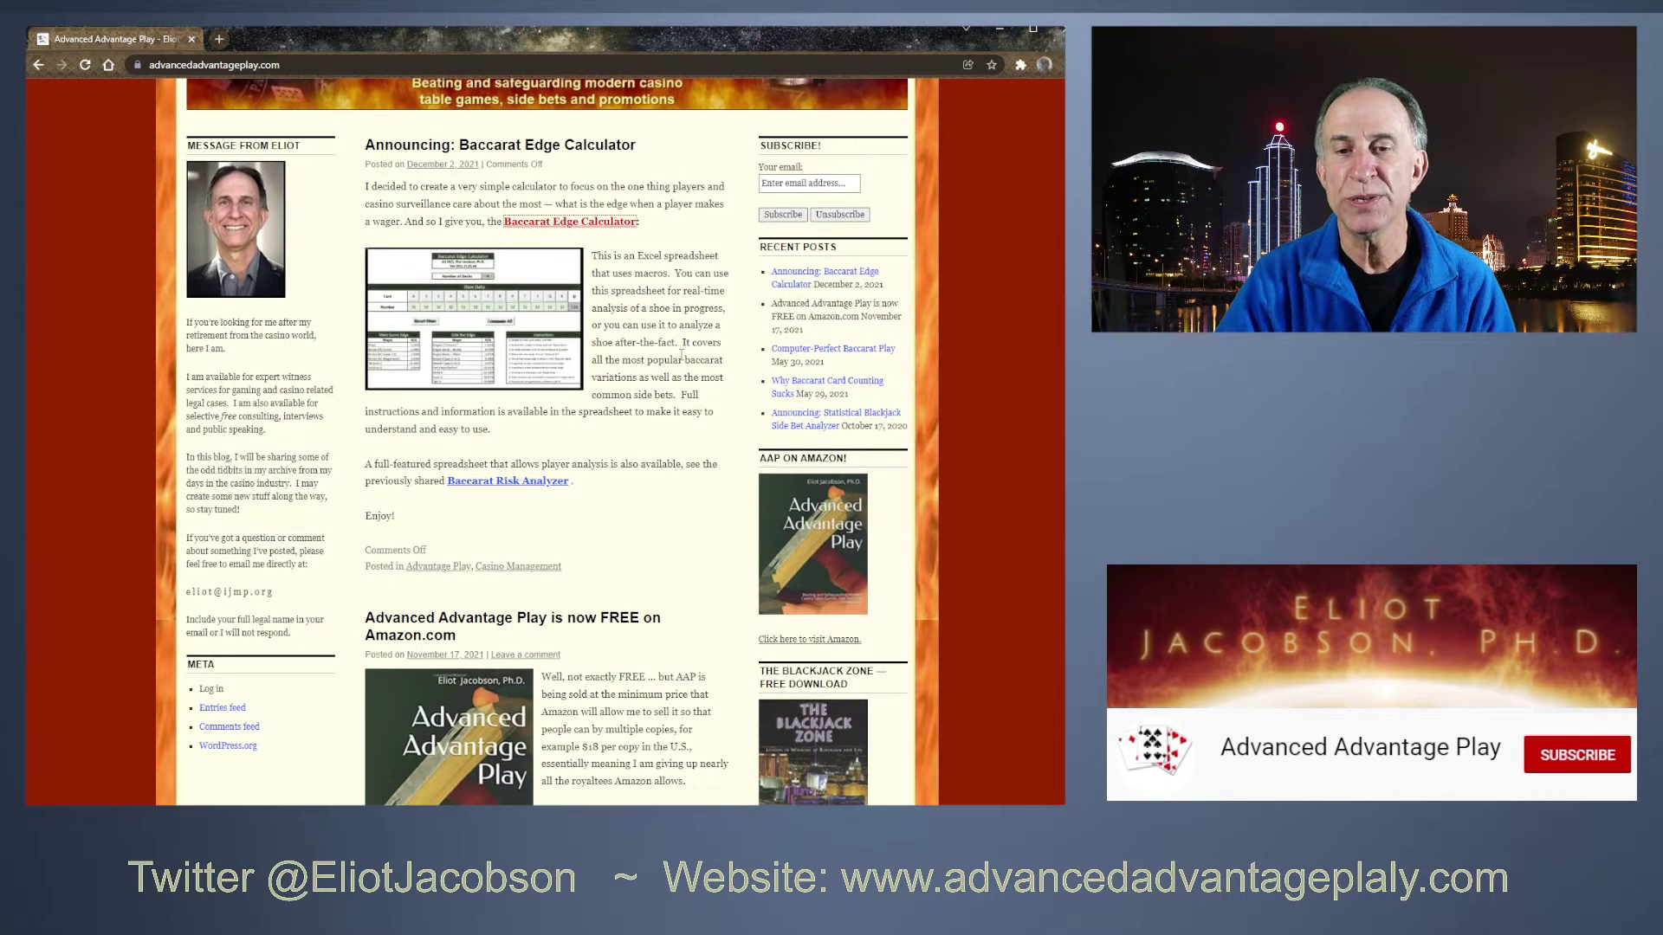
{"action": "left_click", "coordinate": [597, 223]}
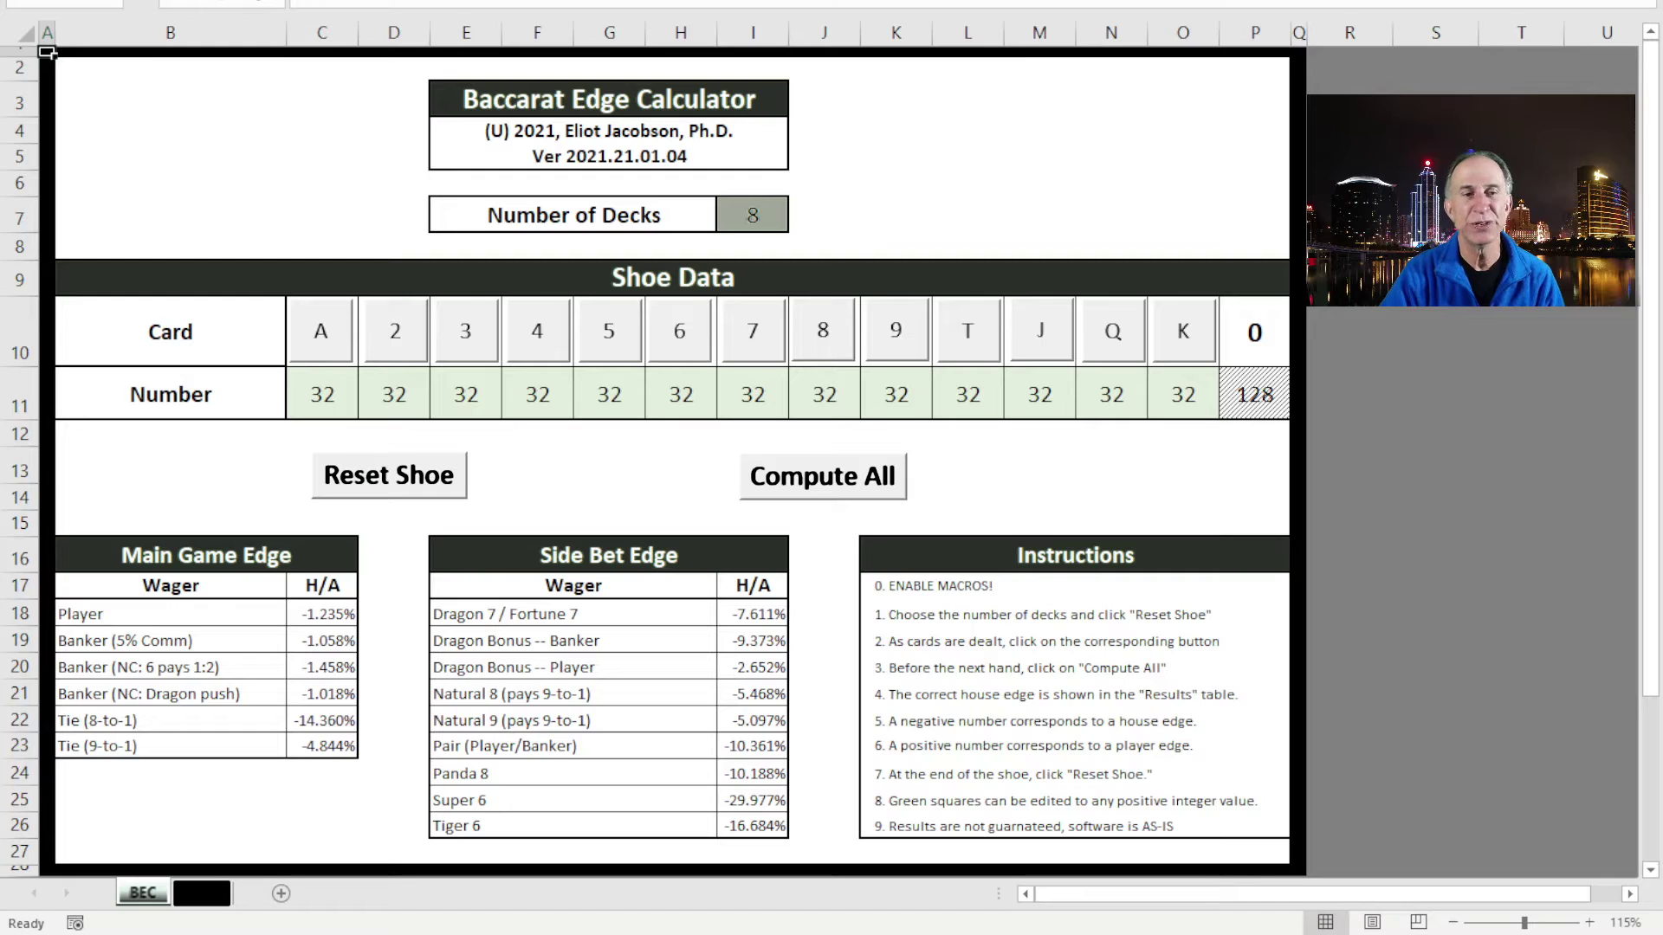
Check the shoe setup: 8 decks in I7 and the ace count in C11.
{"action": "left_click", "coordinate": [750, 219]}
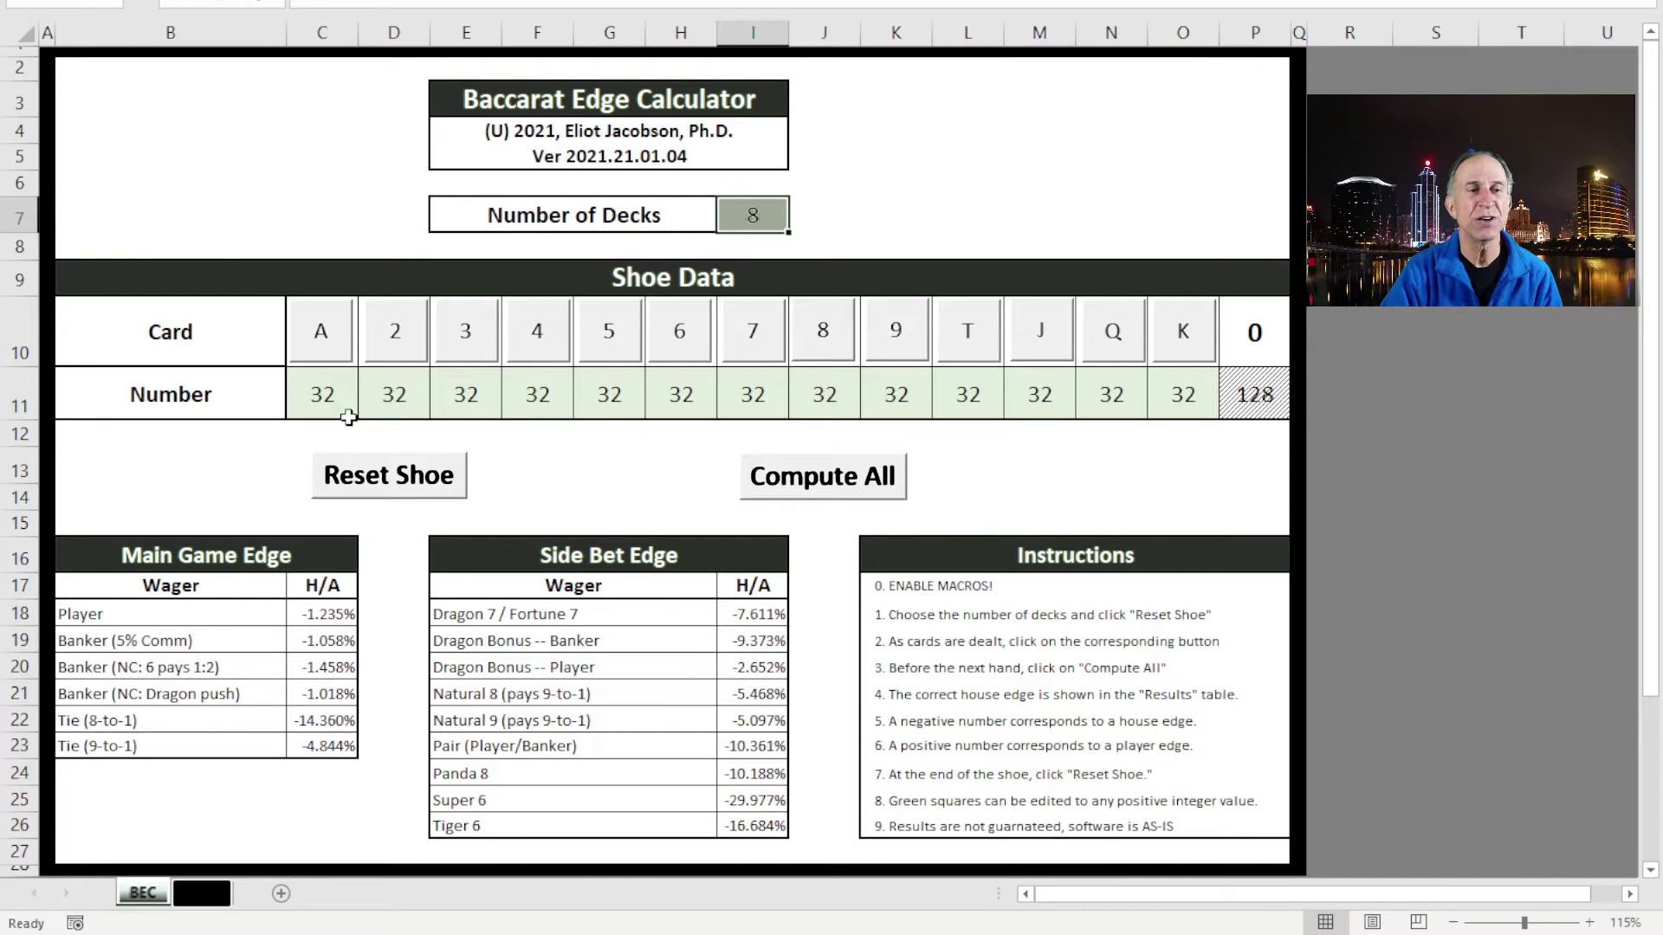
{"action": "left_click", "coordinate": [336, 398]}
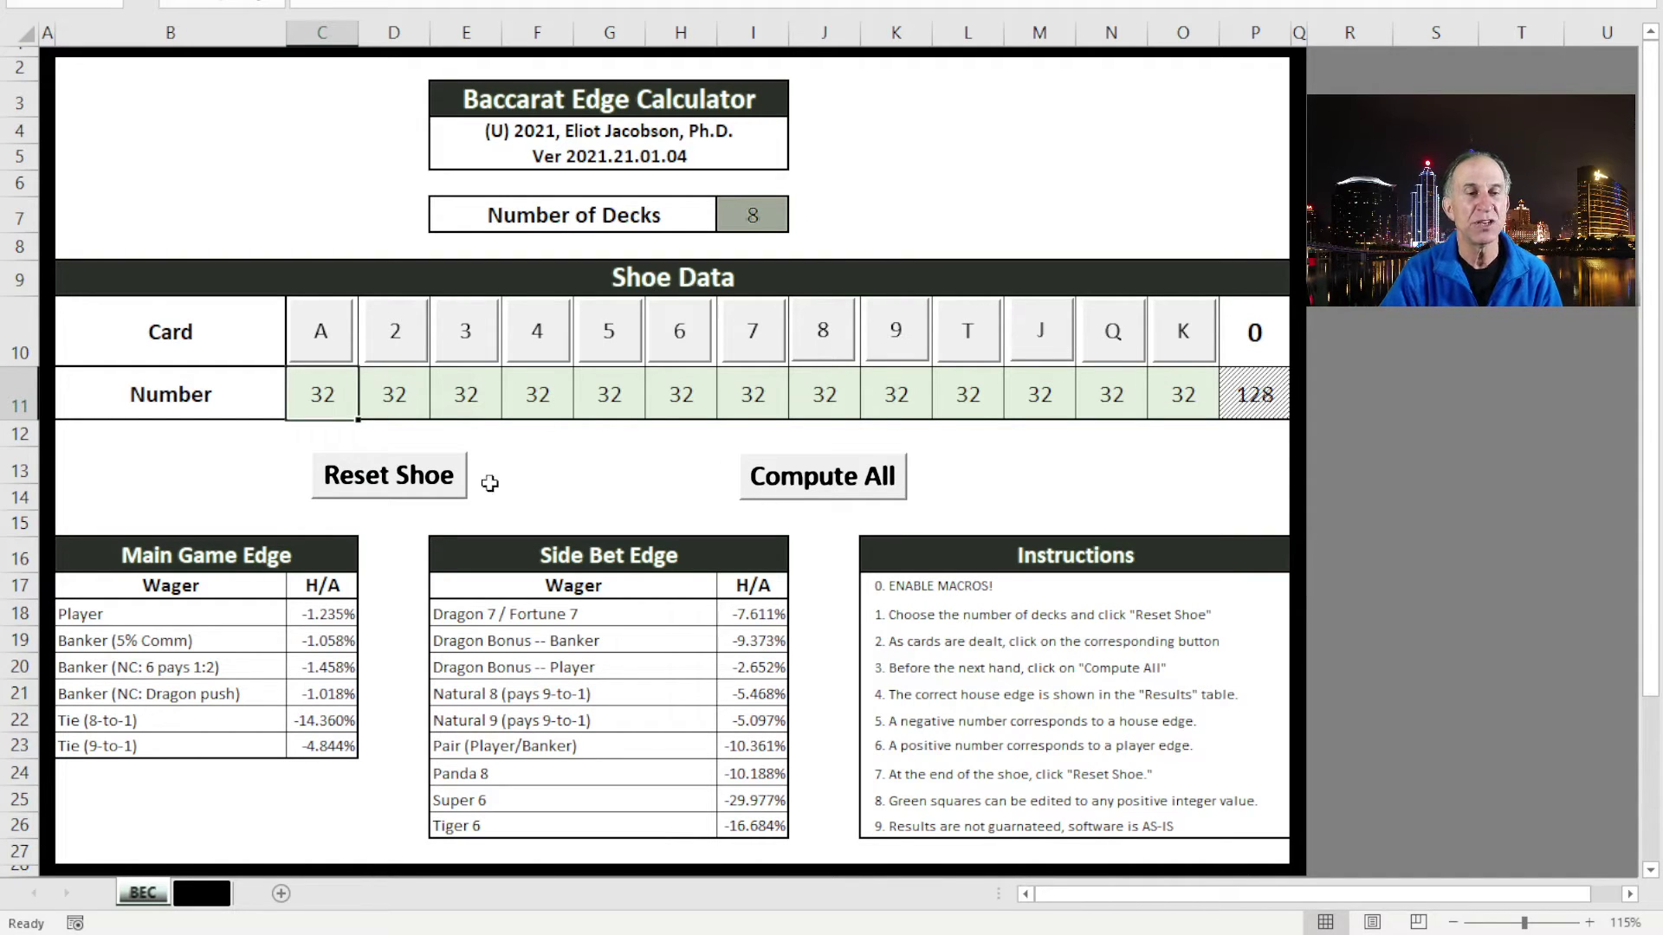
{"action": "left_click", "coordinate": [423, 472]}
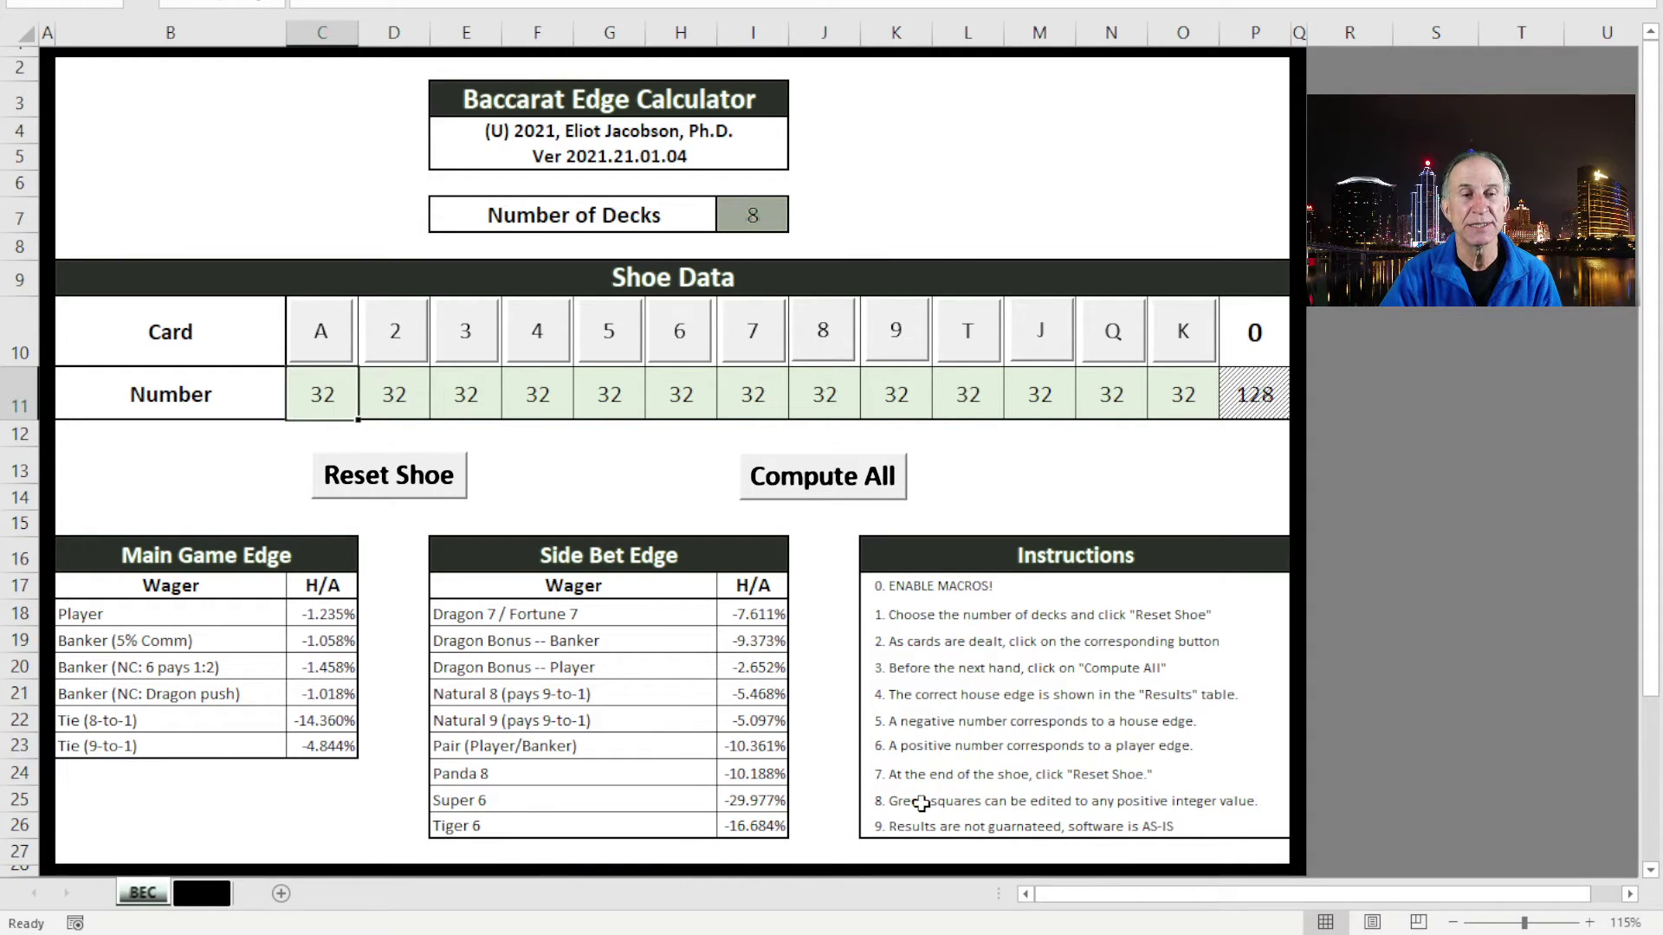
{"action": "left_click", "coordinate": [205, 893]}
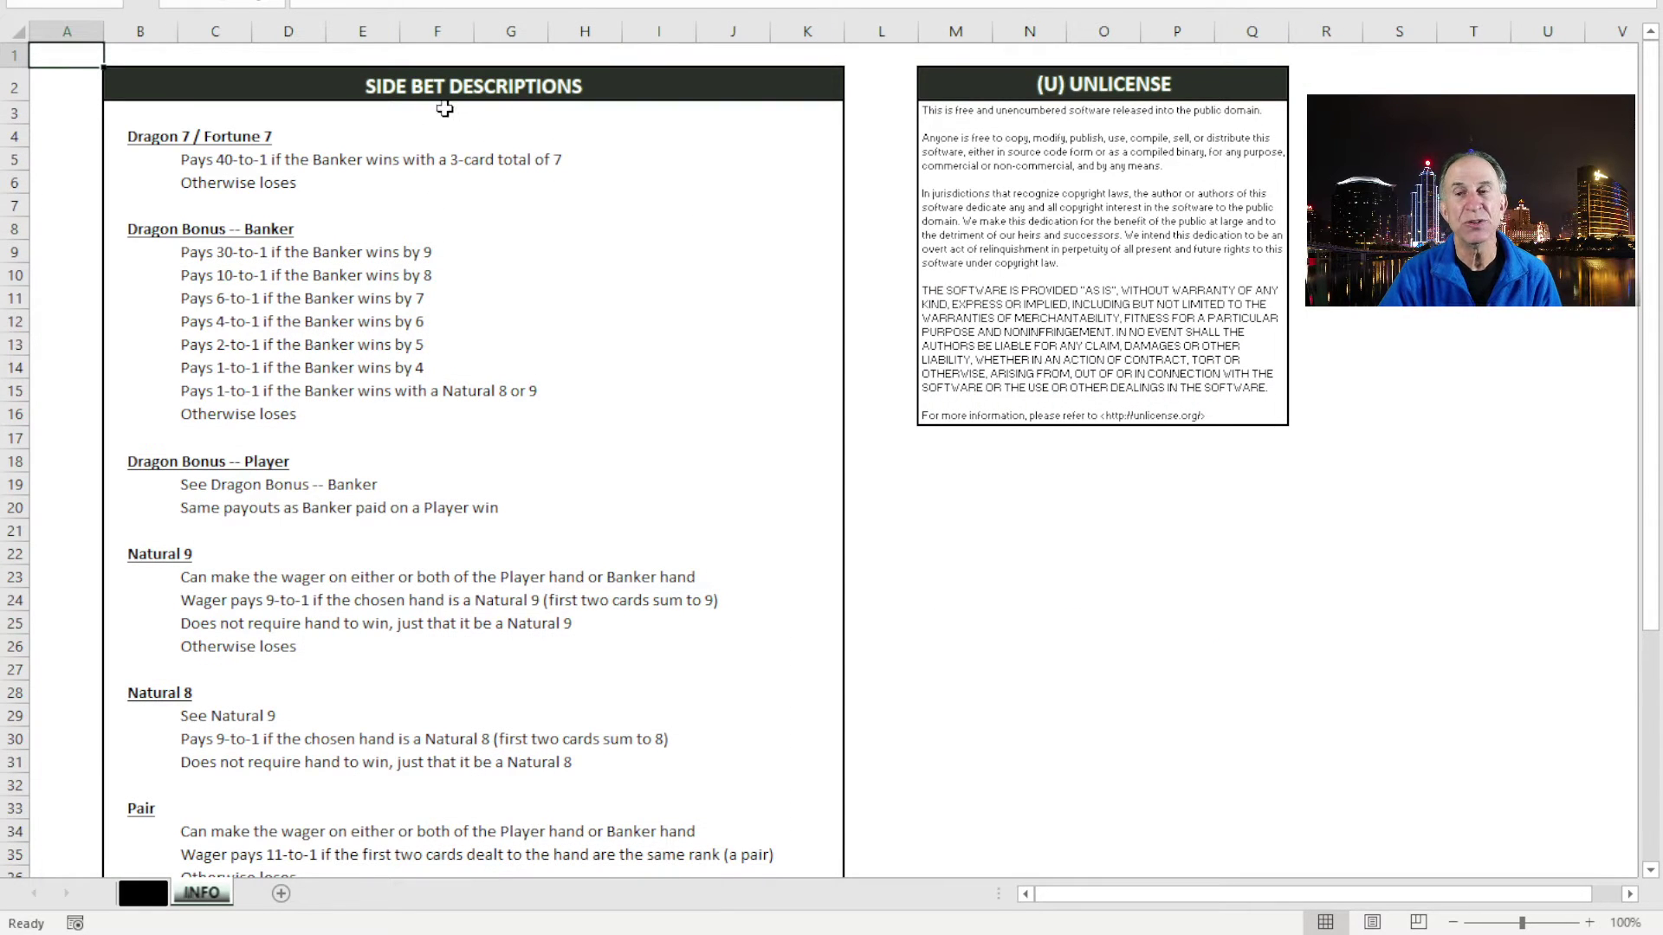
Read through the INFO sheet's side bet descriptions, then bring up the CA analysis sheet.
{"action": "scroll", "coordinate": [387, 514], "scroll_direction": "down", "scroll_amount": 3}
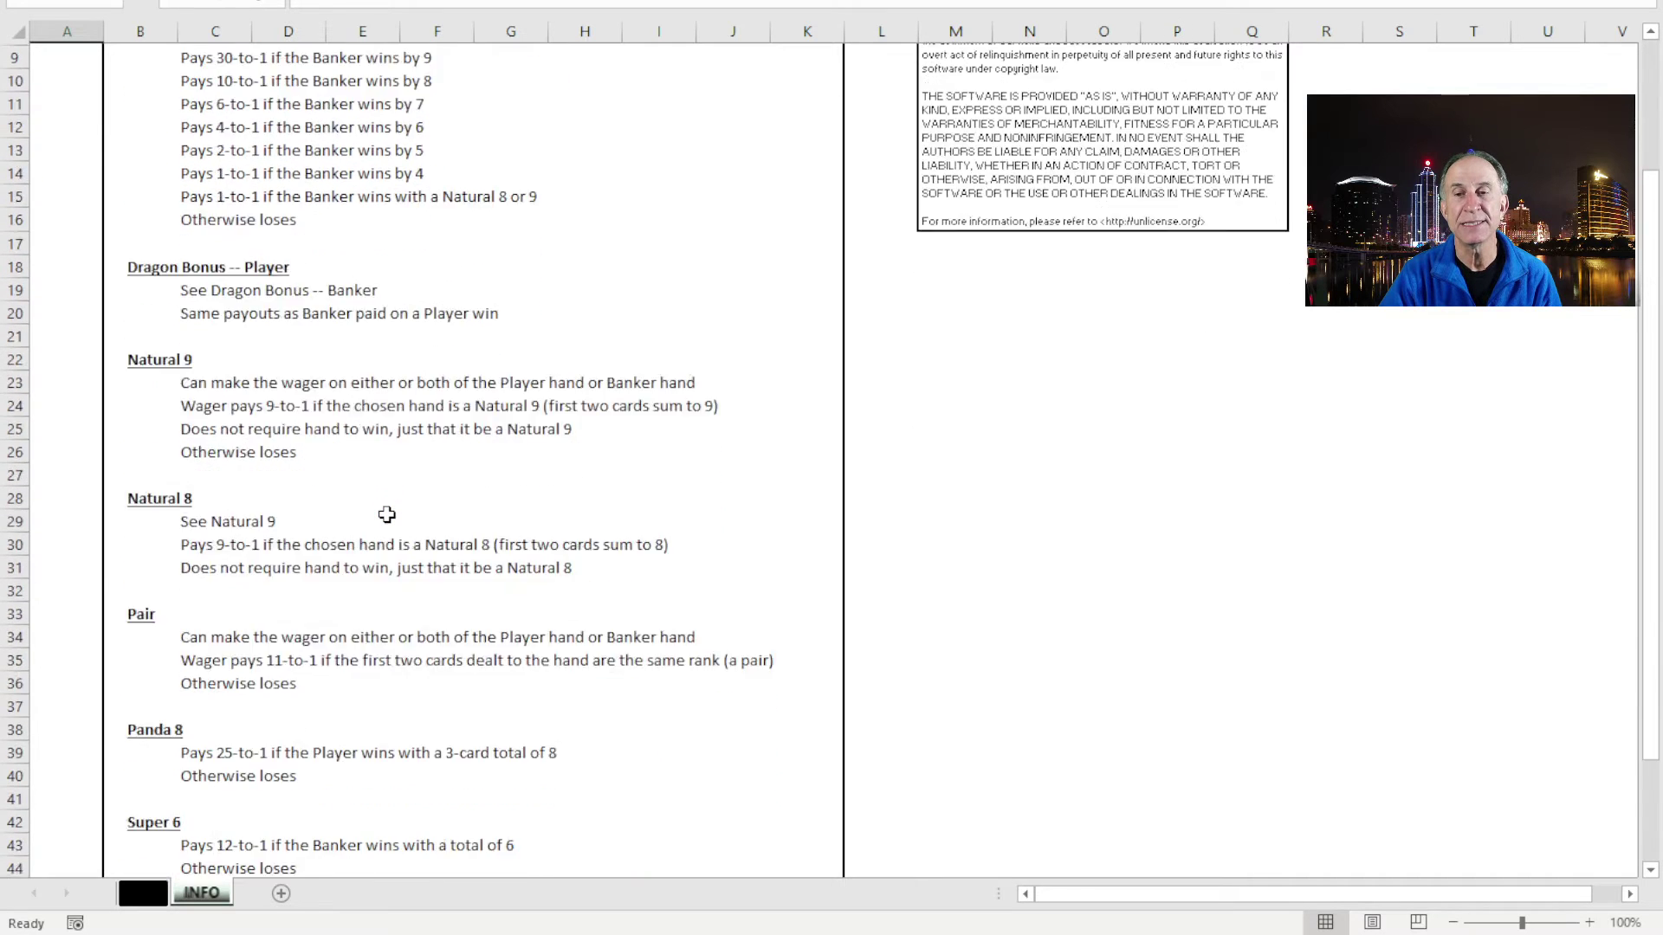
{"action": "scroll", "coordinate": [387, 514], "scroll_direction": "down", "scroll_amount": 5}
{"action": "scroll", "coordinate": [386, 514], "scroll_direction": "up", "scroll_amount": 8}
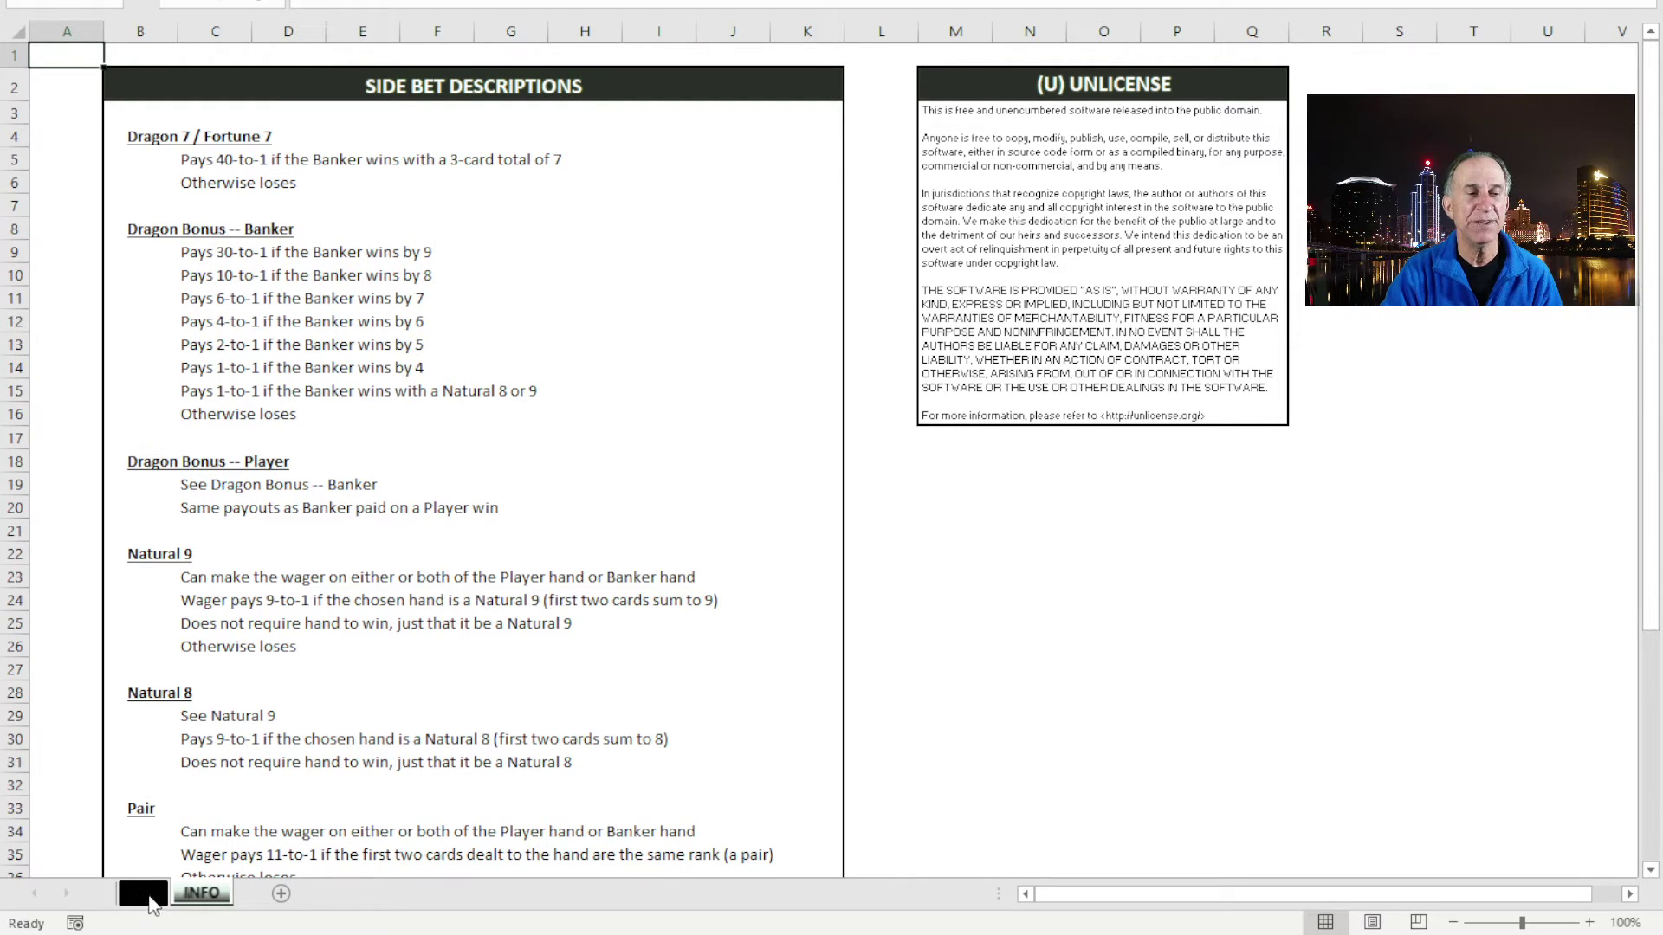
{"action": "left_click", "coordinate": [144, 893]}
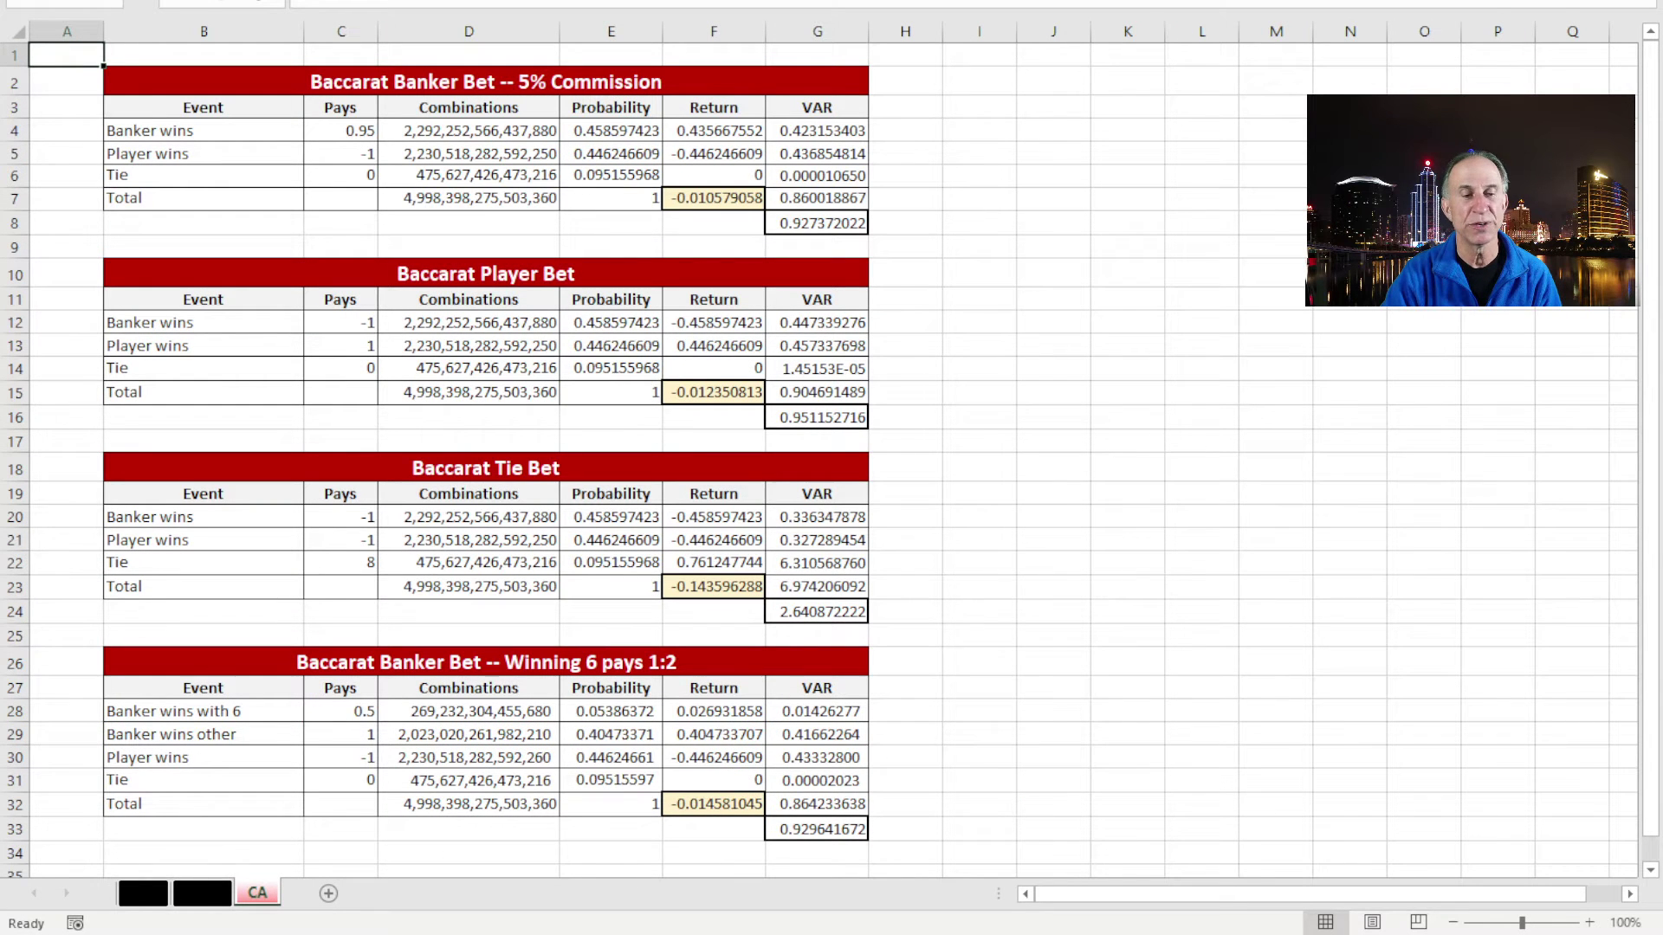
View the Pair_Bet sheet, return to the calculator, and remove one 5 from the shoe.
{"action": "left_click", "coordinate": [139, 893]}
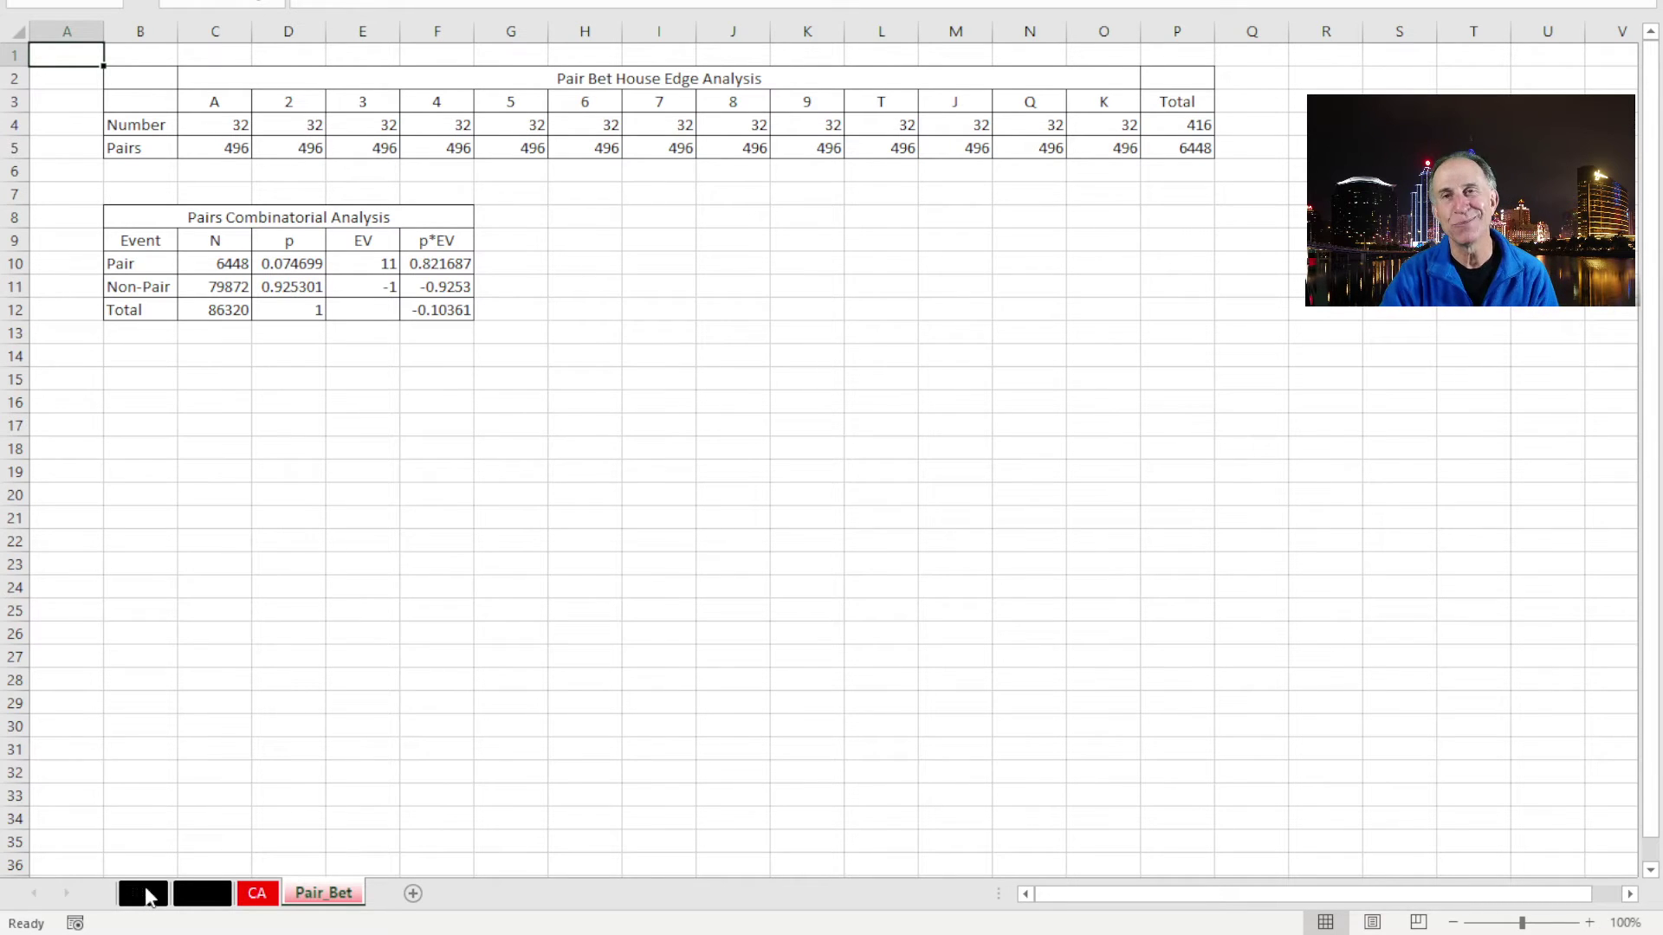
{"action": "left_click", "coordinate": [144, 894]}
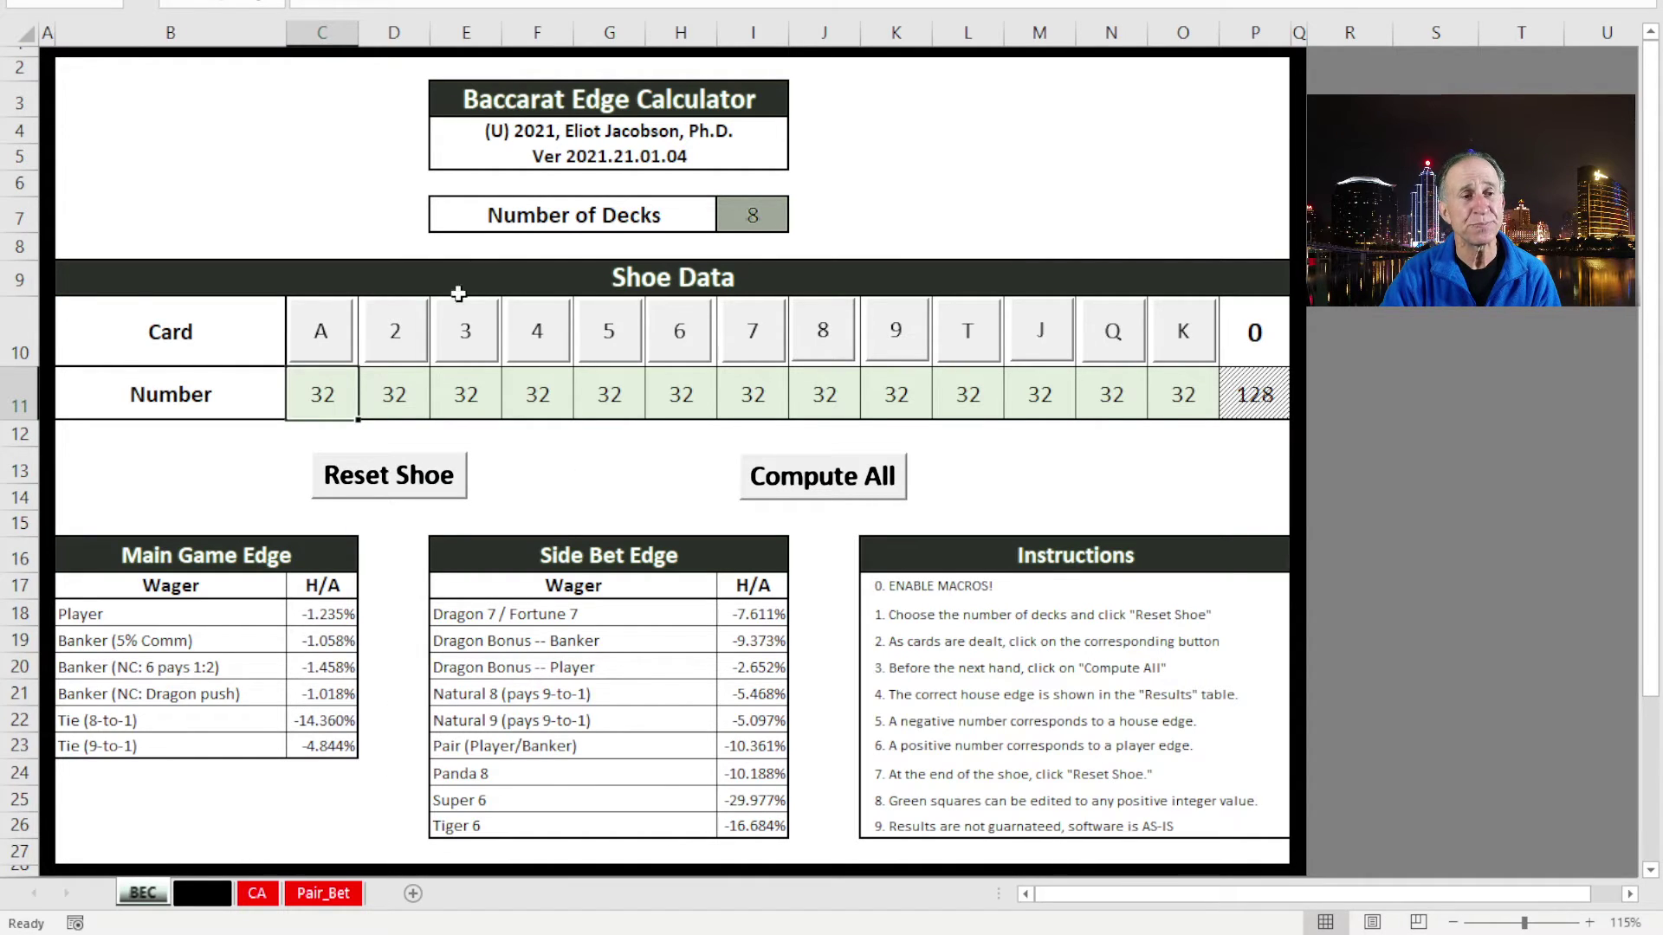
{"action": "left_click", "coordinate": [606, 334]}
Remove 6s, 7s, 4, 3, 2, J, T, two 9s and two 8s, then compute all edges.
{"action": "left_click", "coordinate": [680, 333]}
{"action": "left_click", "coordinate": [752, 342]}
{"action": "left_click", "coordinate": [537, 338]}
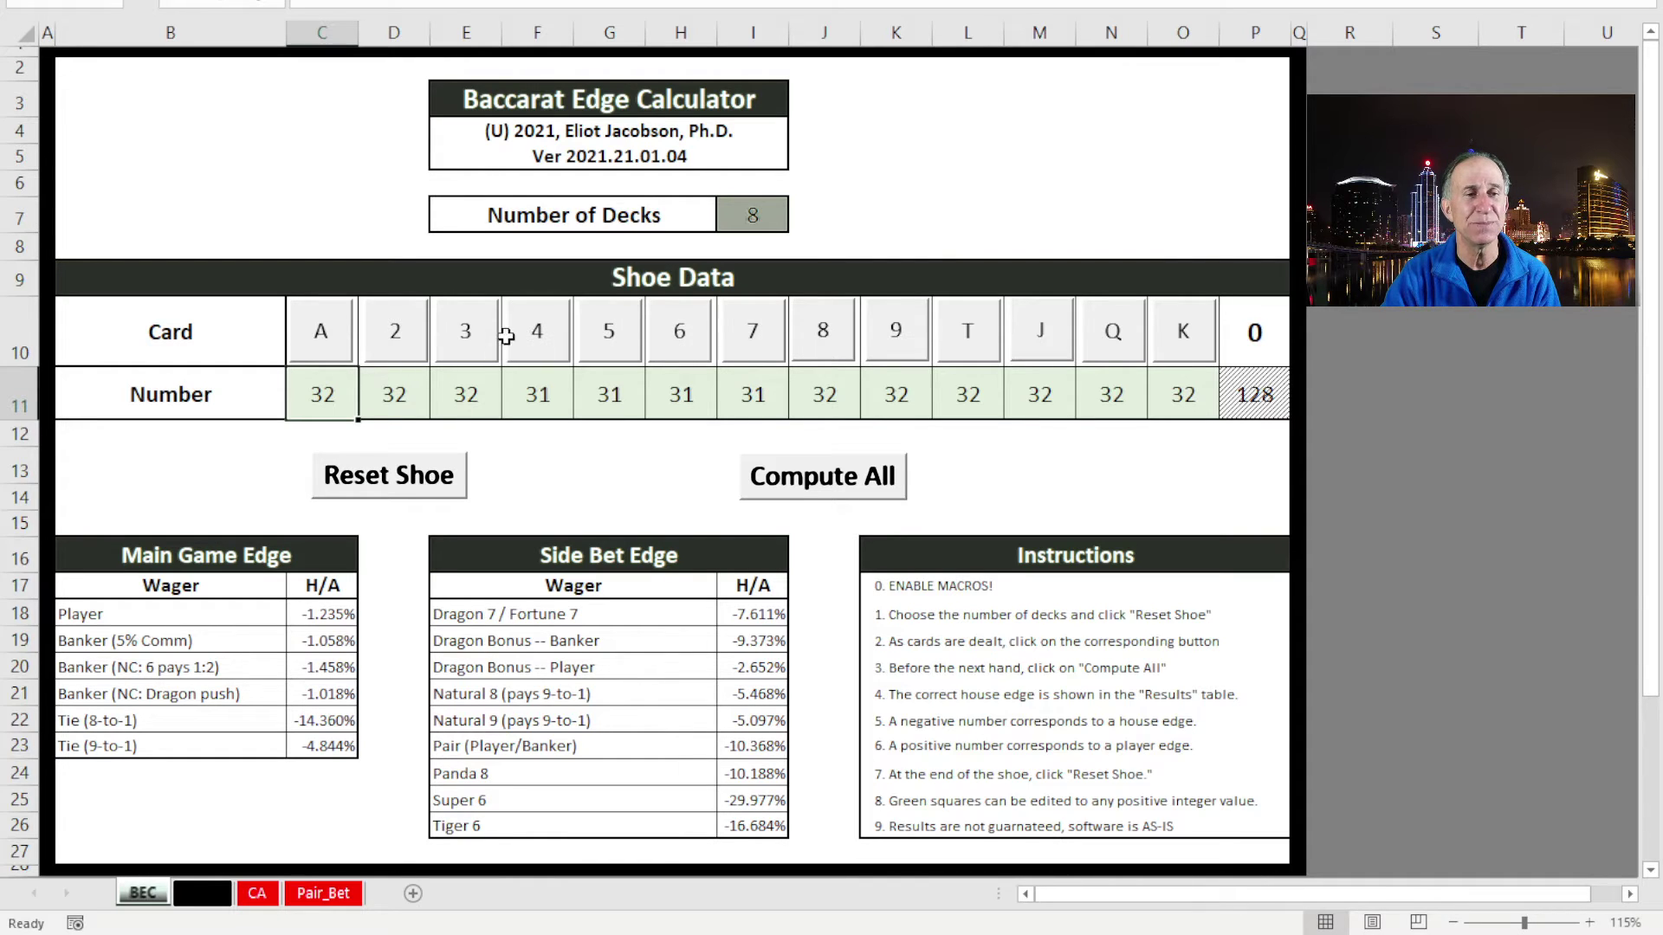
{"action": "left_click", "coordinate": [466, 342]}
{"action": "left_click", "coordinate": [405, 347]}
{"action": "left_click", "coordinate": [1041, 342]}
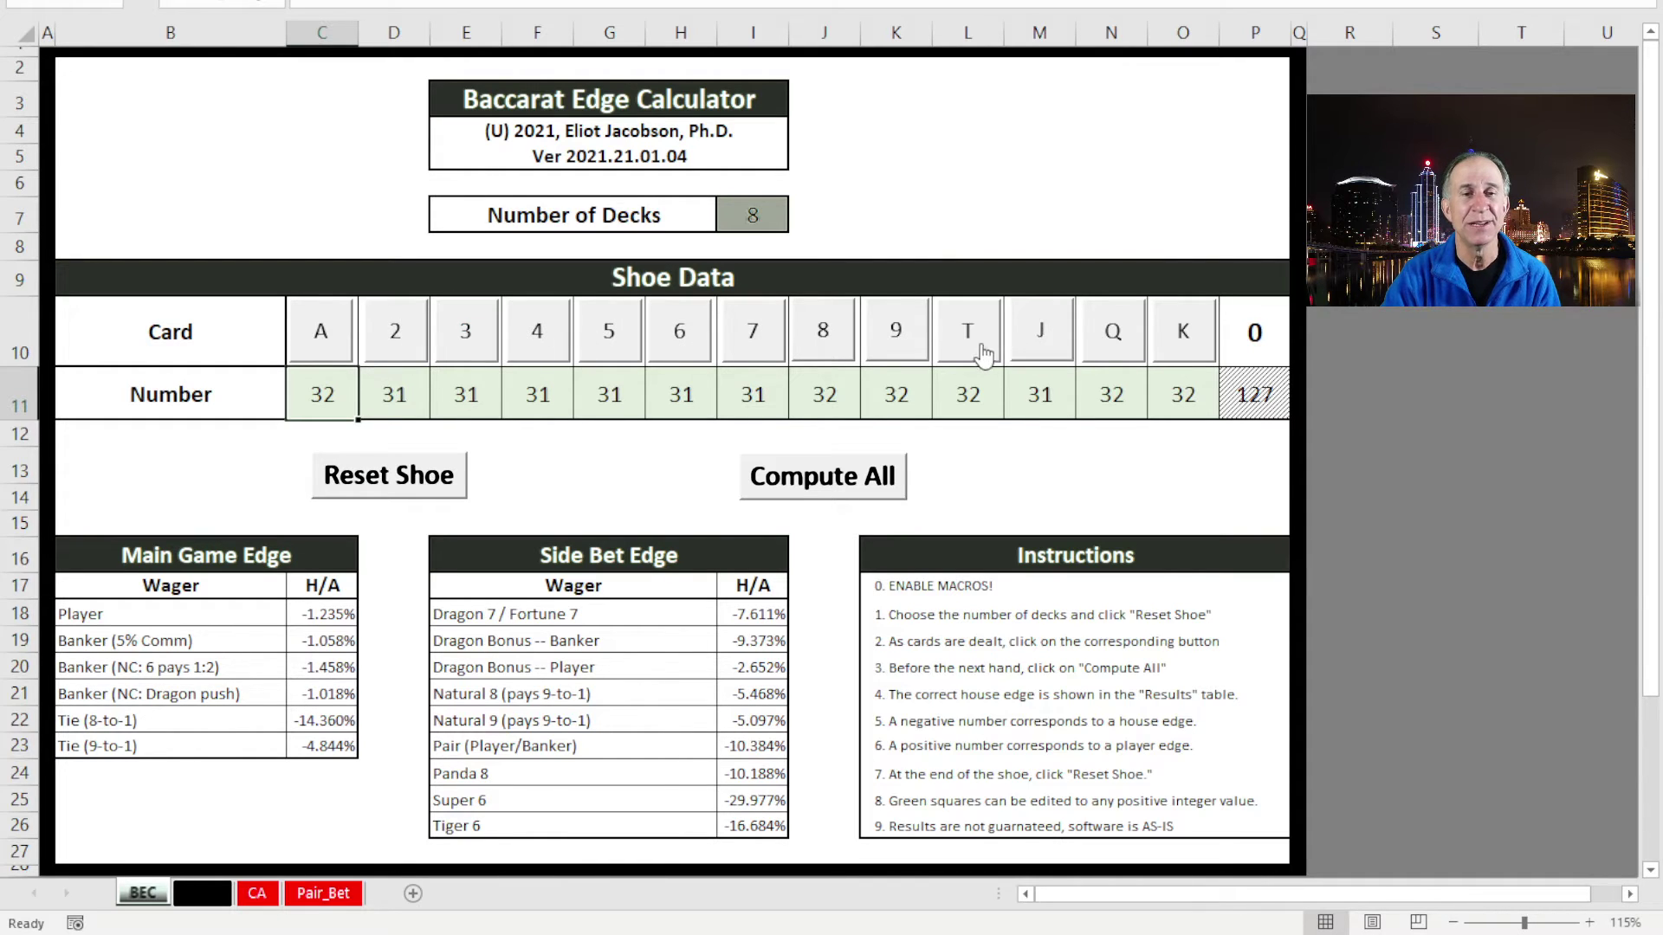
{"action": "left_click", "coordinate": [970, 346]}
{"action": "left_click", "coordinate": [896, 346]}
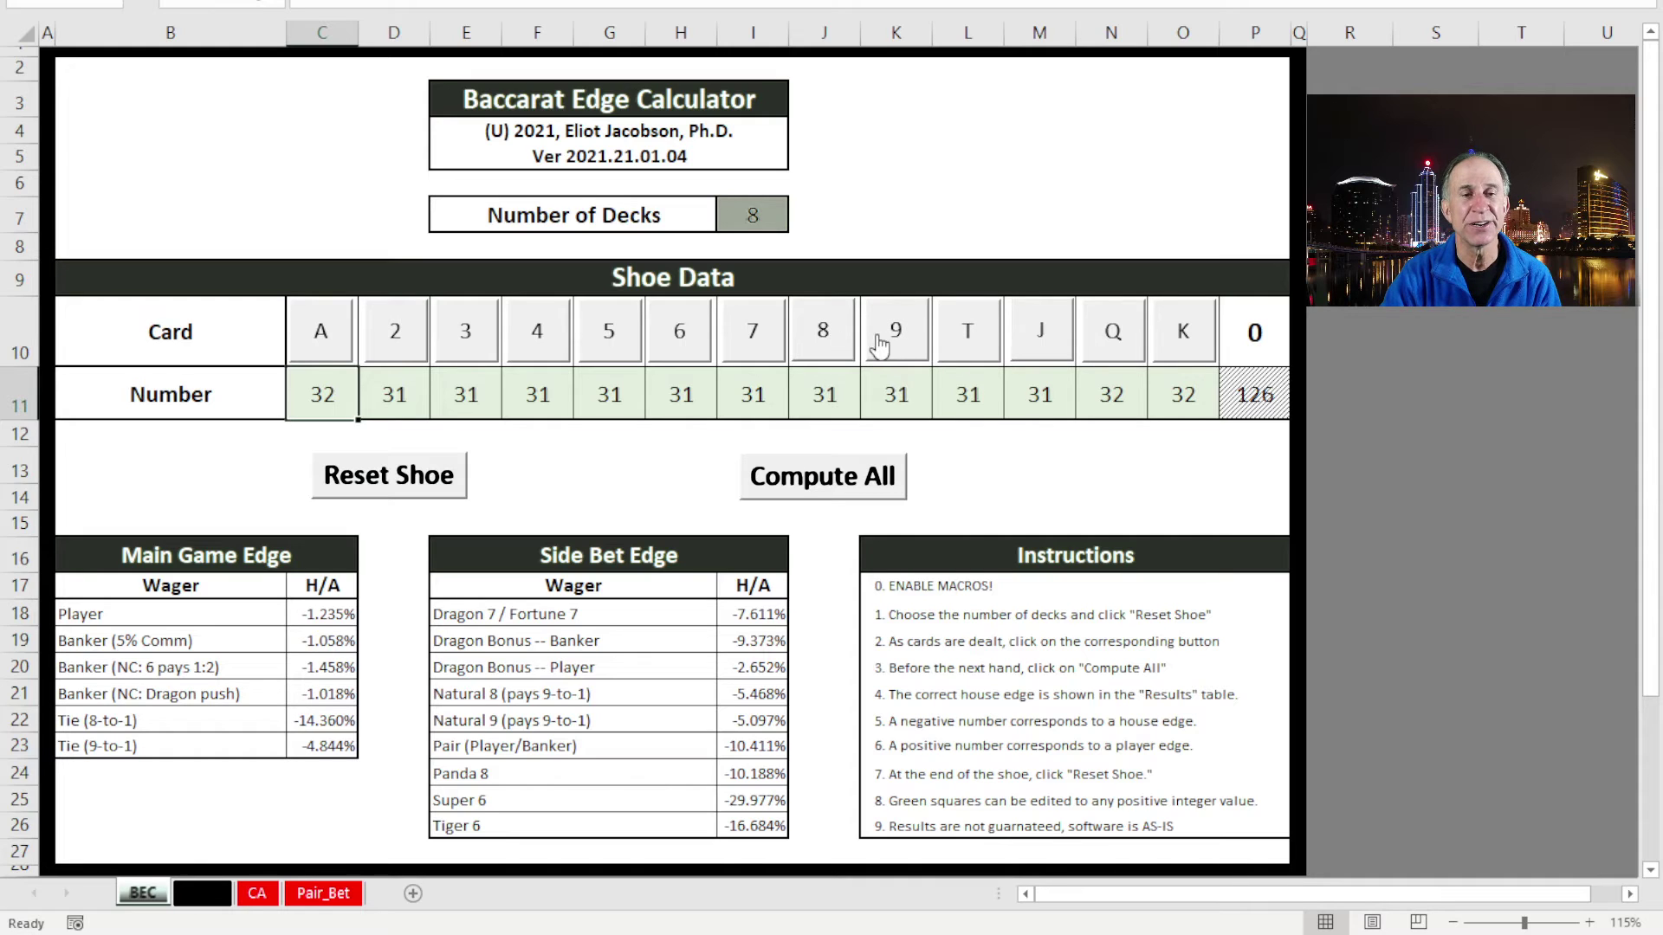
{"action": "left_click", "coordinate": [892, 338]}
{"action": "left_click", "coordinate": [838, 338]}
{"action": "left_click", "coordinate": [839, 338]}
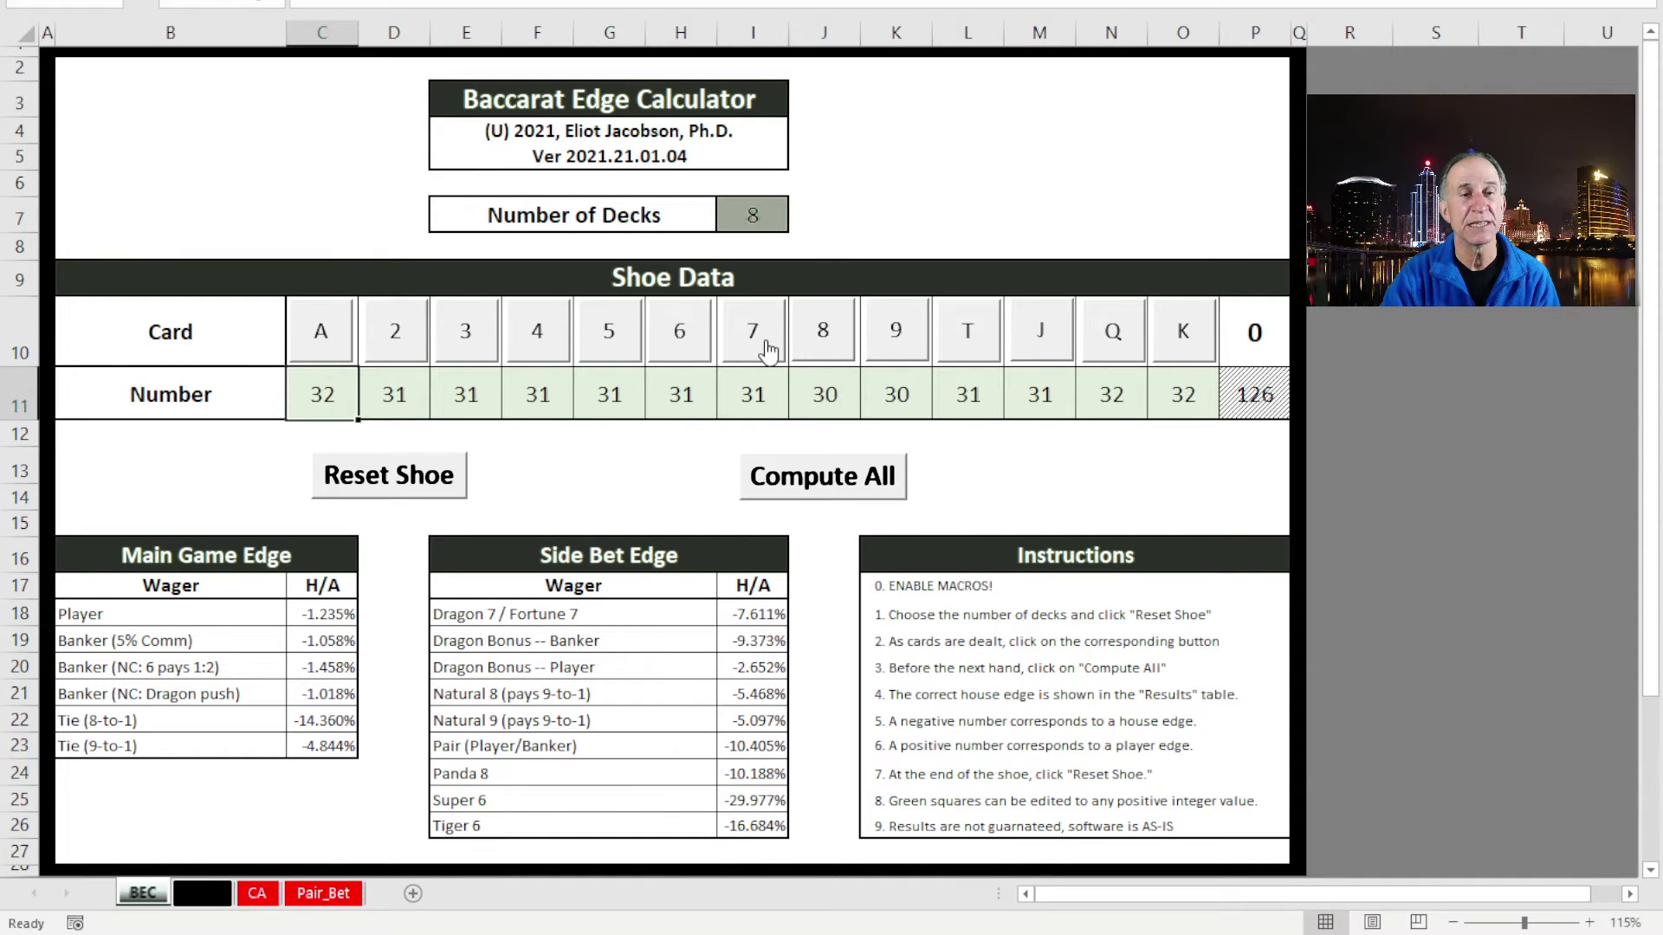
{"action": "left_click", "coordinate": [759, 346]}
{"action": "left_click", "coordinate": [661, 355]}
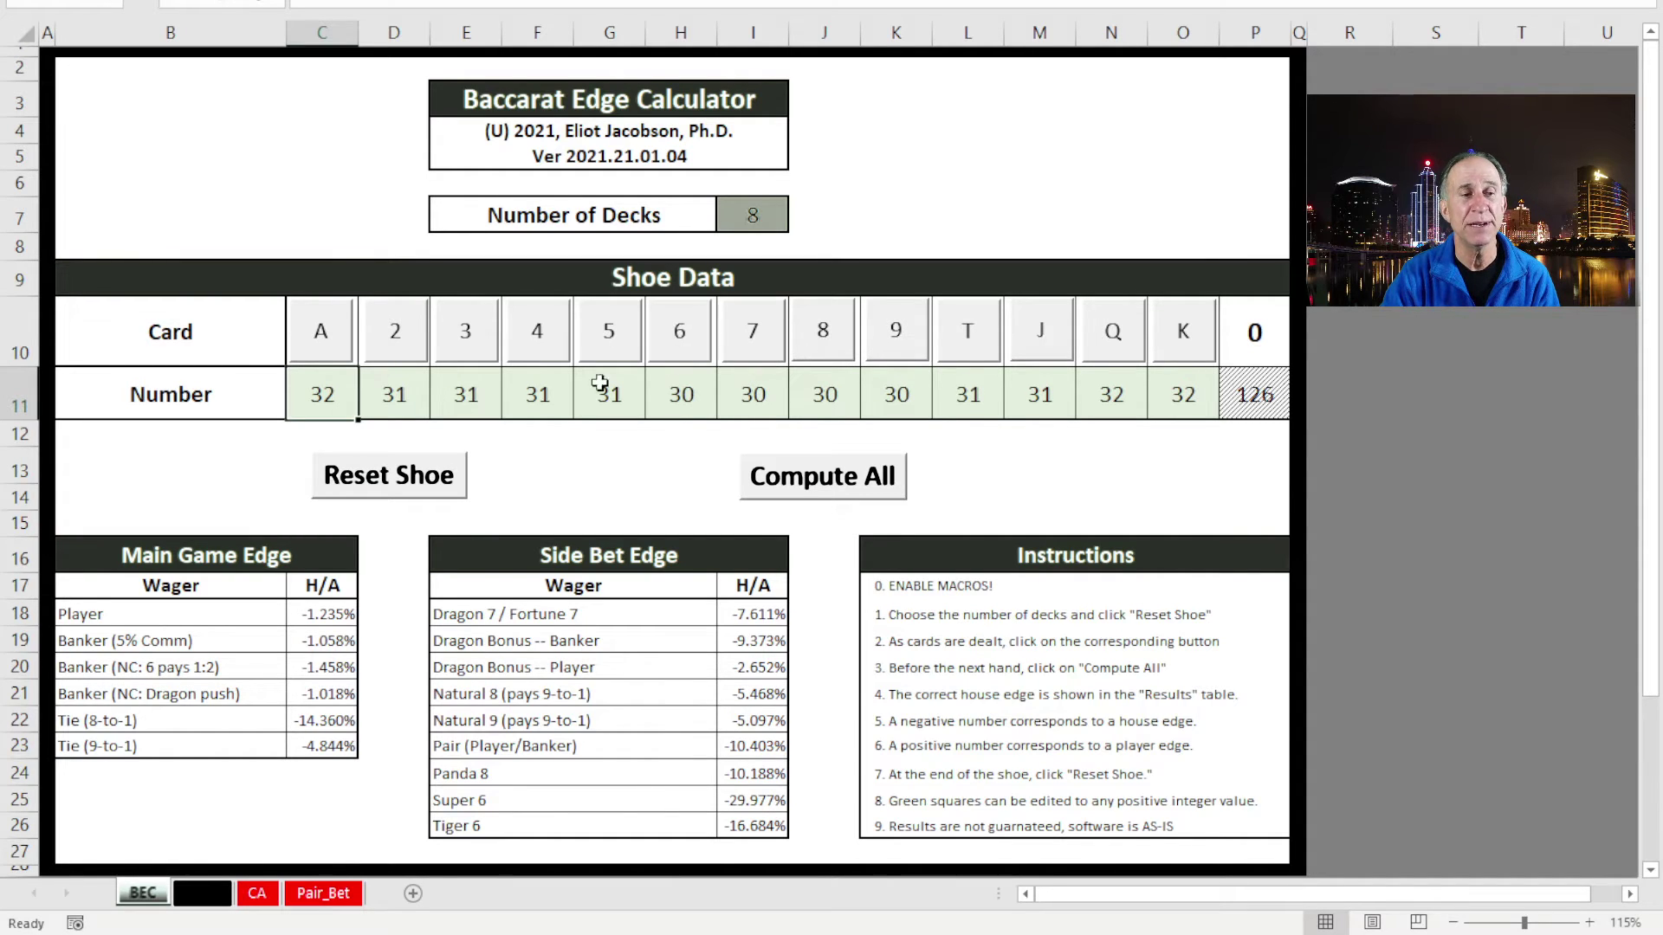
{"action": "left_click", "coordinate": [871, 490]}
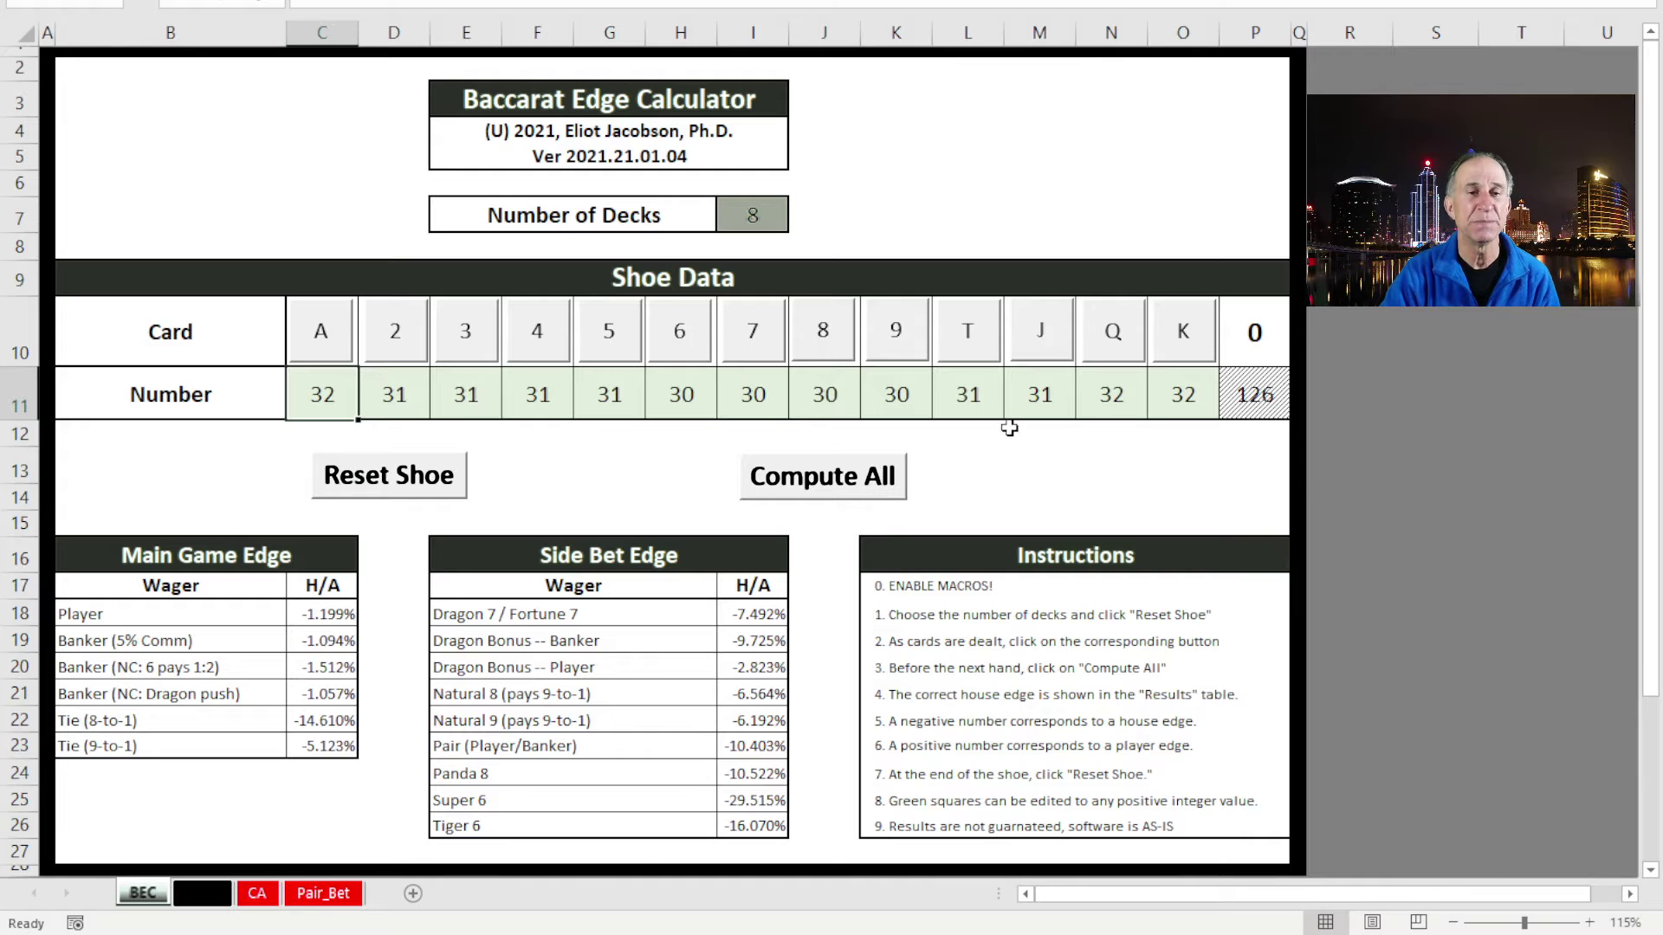
Review the row 11 card counts, recalculate, and reset to a full eight-deck shoe.
{"action": "left_click", "coordinate": [1039, 394]}
{"action": "left_click", "coordinate": [1112, 395]}
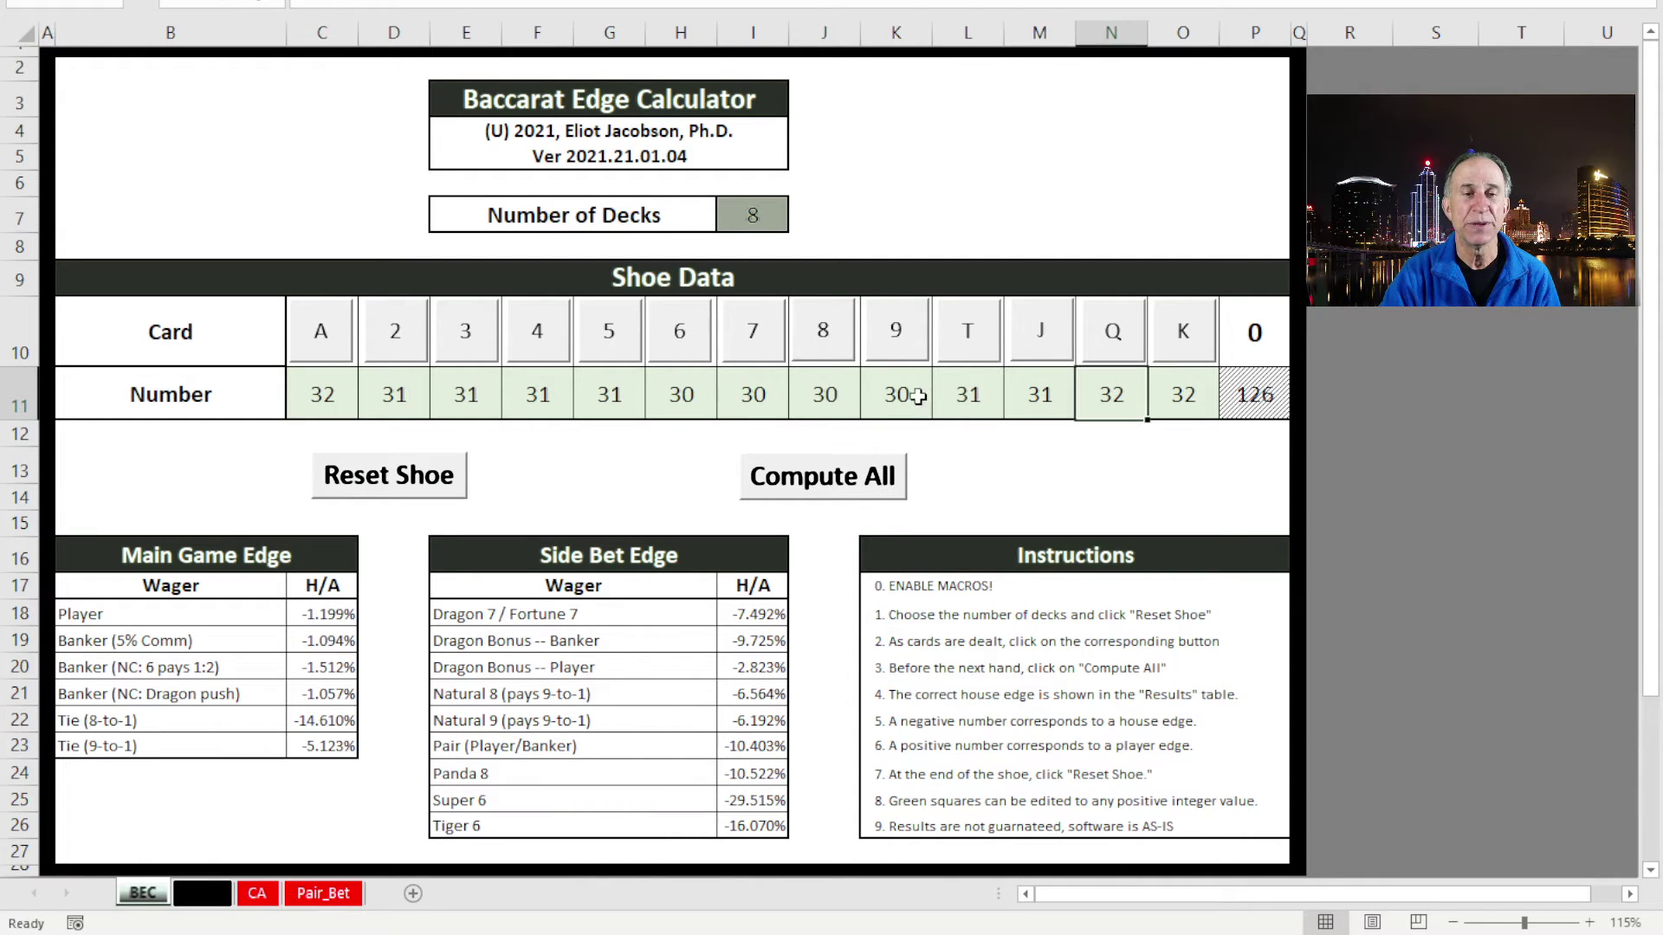
{"action": "left_click", "coordinate": [909, 397]}
{"action": "left_click", "coordinate": [764, 400]}
{"action": "left_click", "coordinate": [670, 396]}
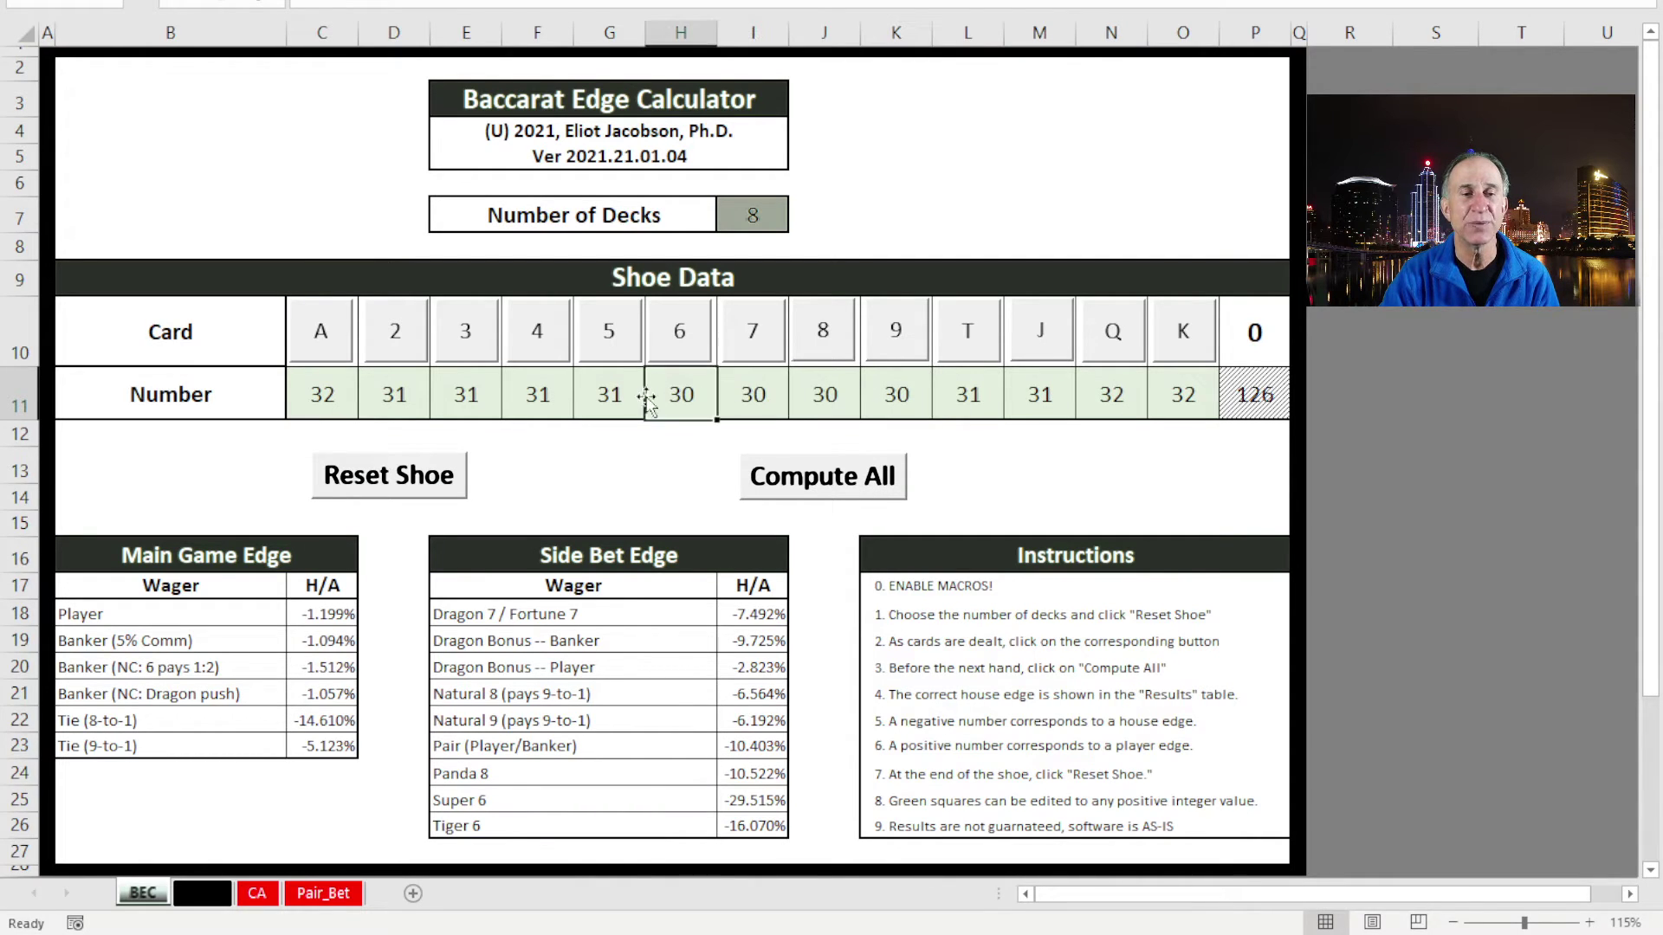
{"action": "left_click", "coordinate": [617, 392]}
{"action": "left_click", "coordinate": [817, 477]}
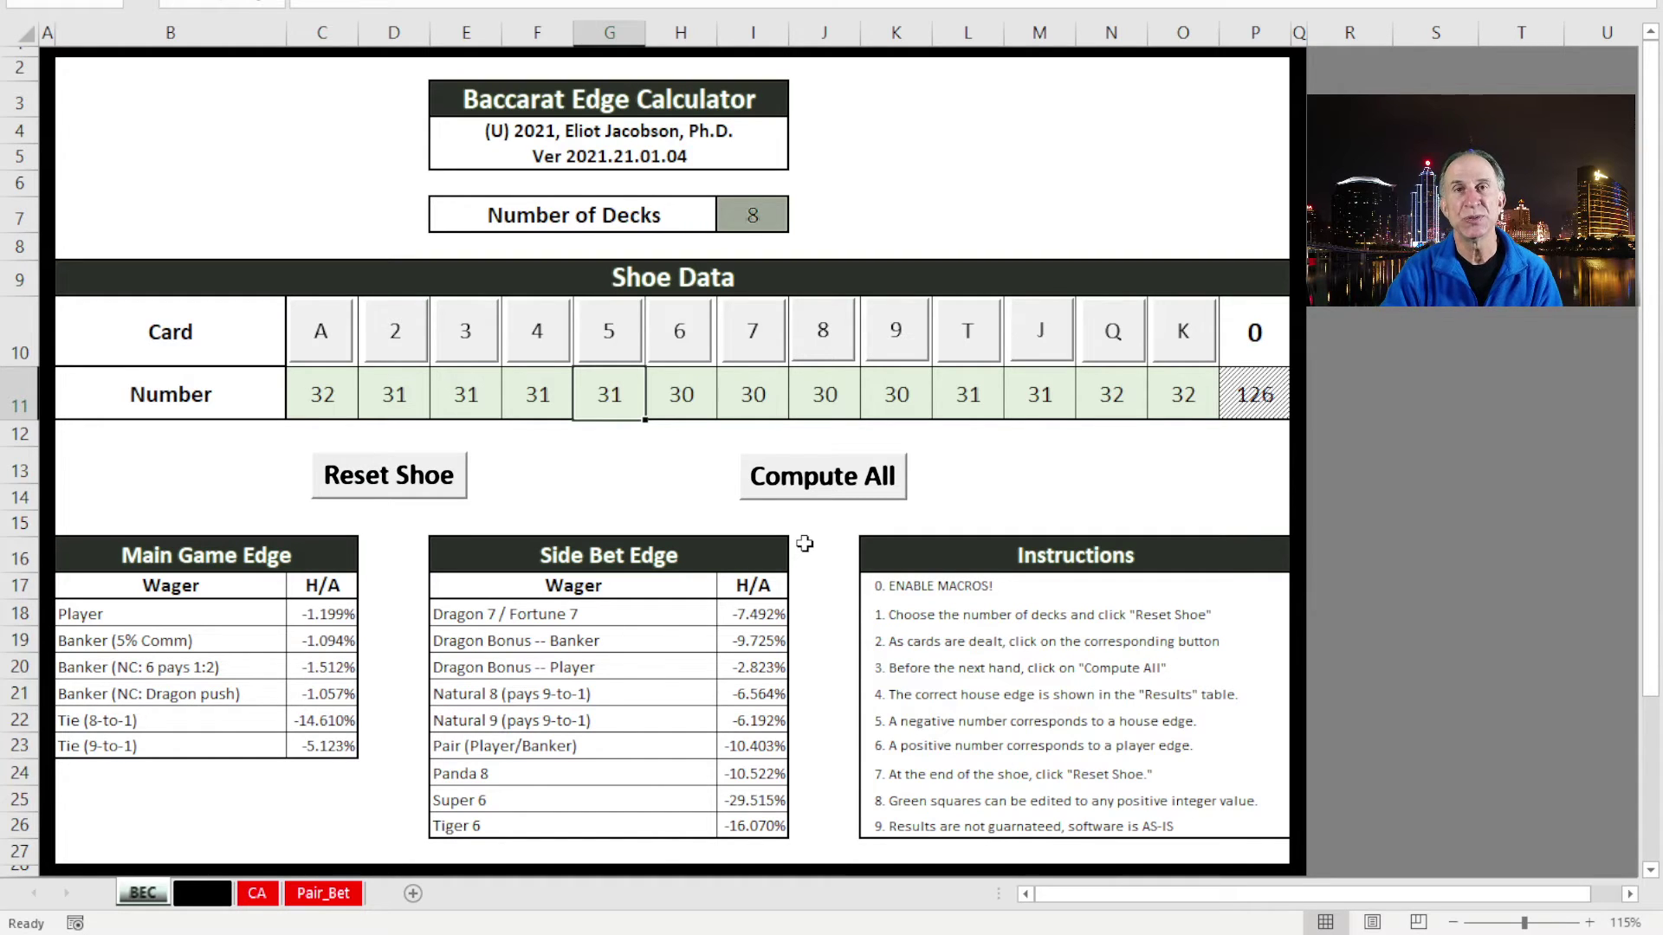
{"action": "left_click", "coordinate": [422, 485]}
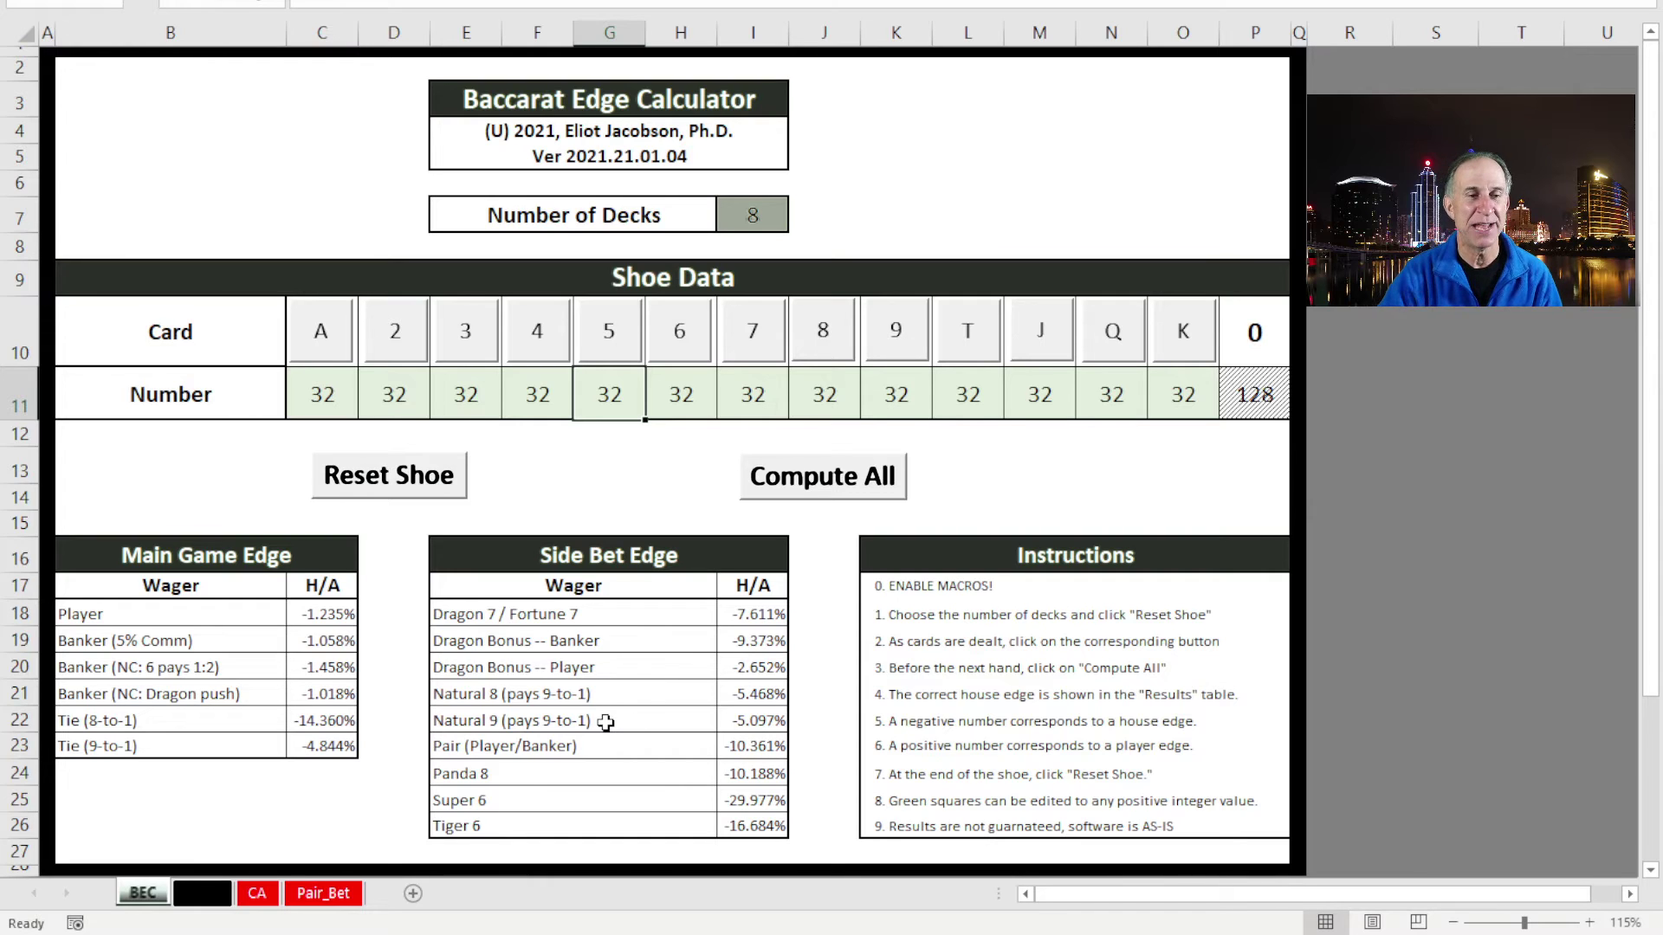
Note the starting Natural 8, Natural 9 and Dragon 7 edge values.
{"action": "left_click", "coordinate": [774, 695]}
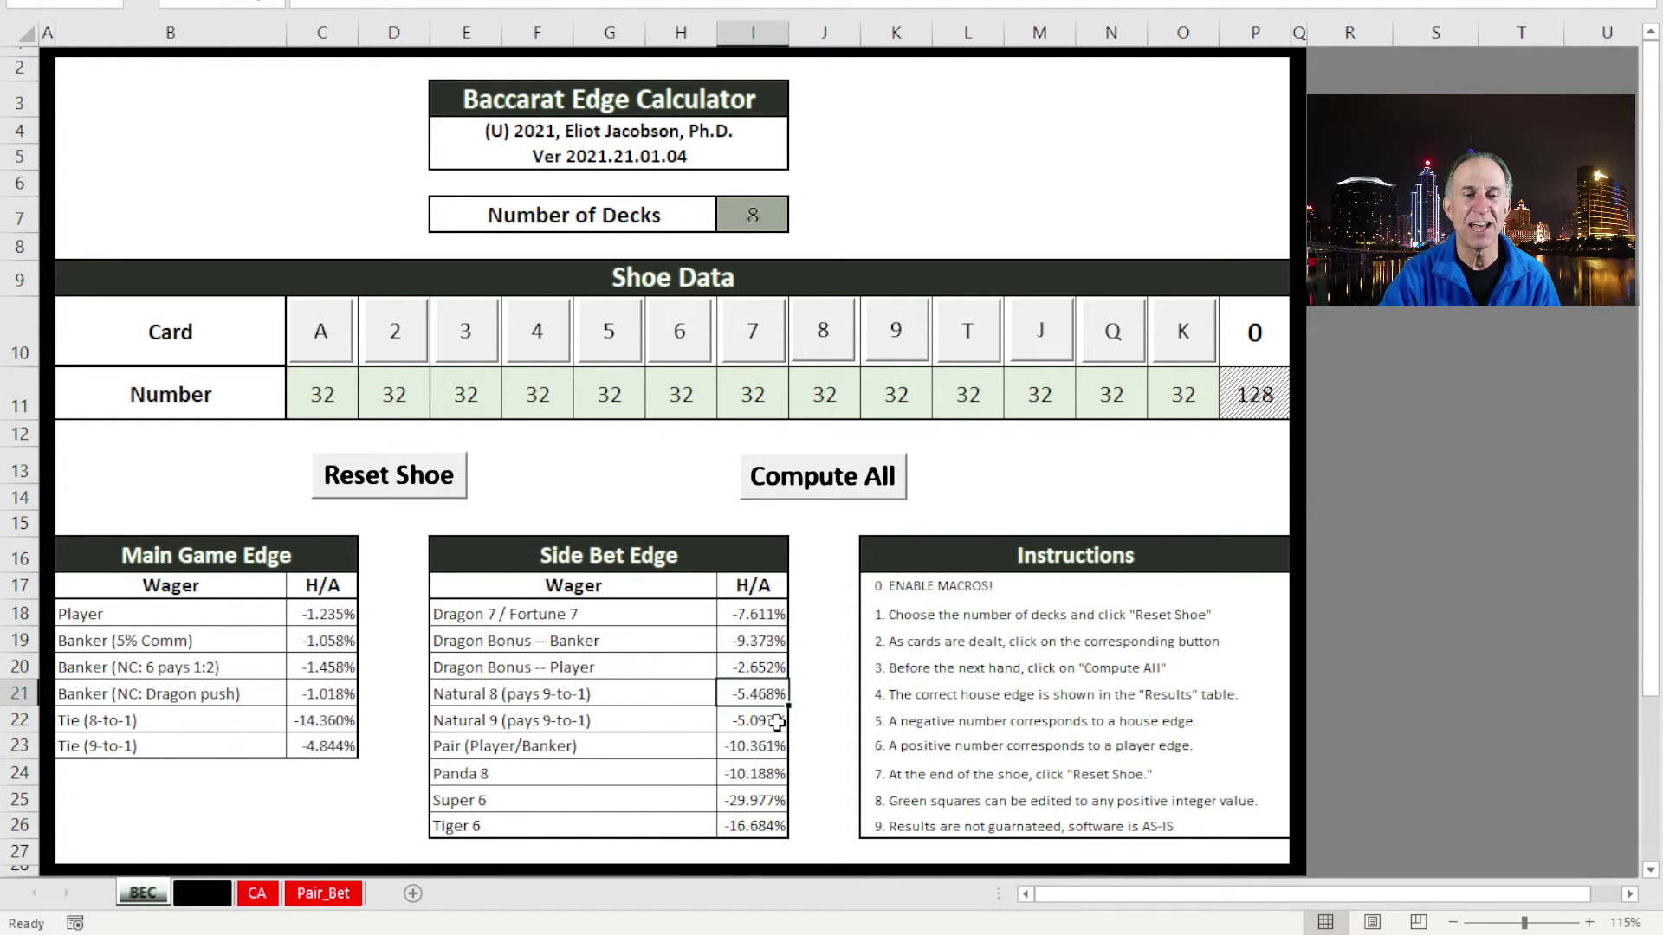
{"action": "left_click", "coordinate": [777, 722]}
{"action": "key", "text": "Up"}
{"action": "key", "text": "Up"}
{"action": "key", "text": "Up"}
{"action": "key", "text": "Up"}
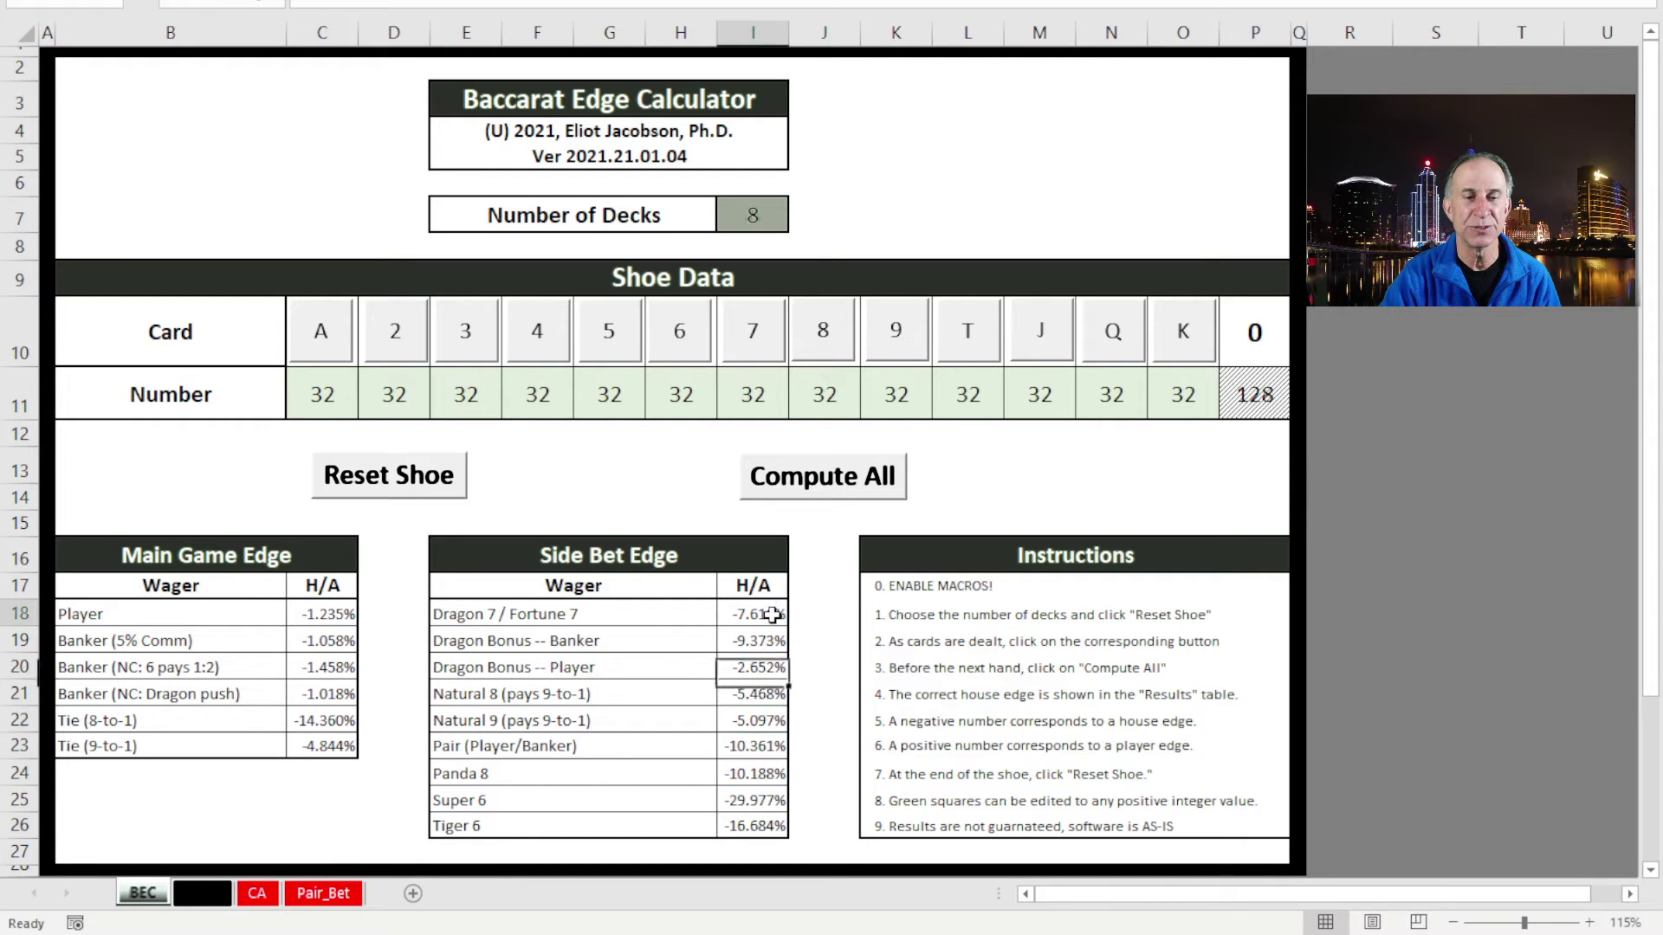
Remove four 8s and four 9s from the shoe, leaving 28 of each.
{"action": "double_click", "coordinate": [827, 340]}
{"action": "left_click", "coordinate": [884, 340]}
{"action": "left_click", "coordinate": [888, 345]}
{"action": "left_click", "coordinate": [830, 346]}
{"action": "left_click", "coordinate": [883, 346]}
{"action": "left_click", "coordinate": [831, 347]}
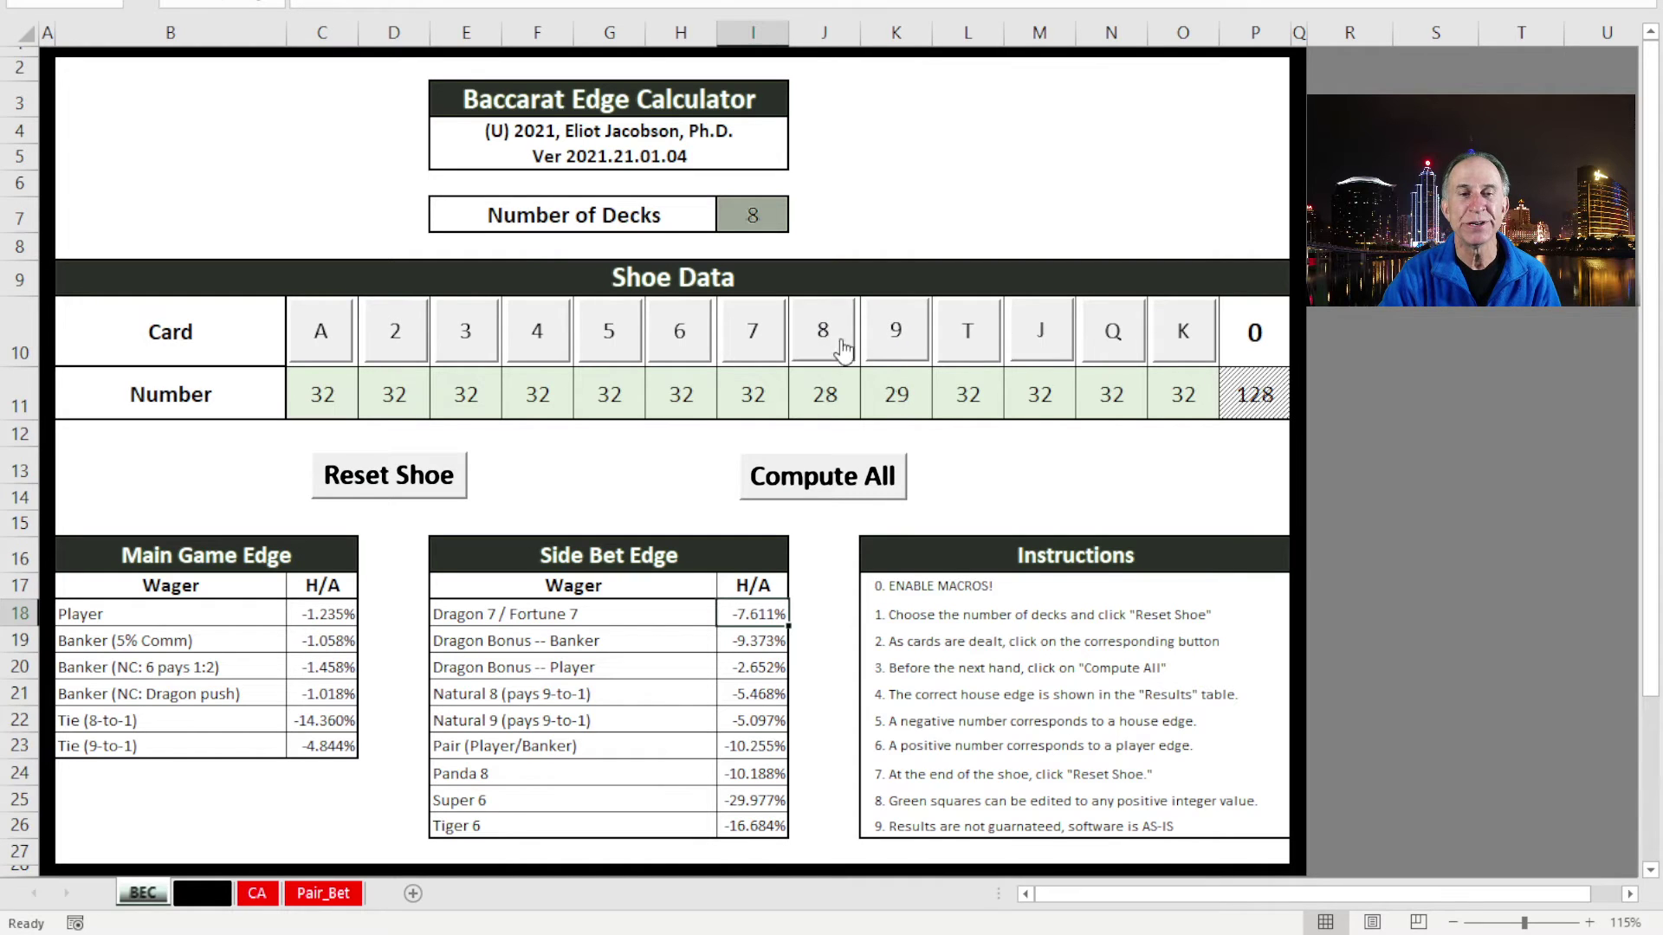
{"action": "left_click", "coordinate": [899, 336]}
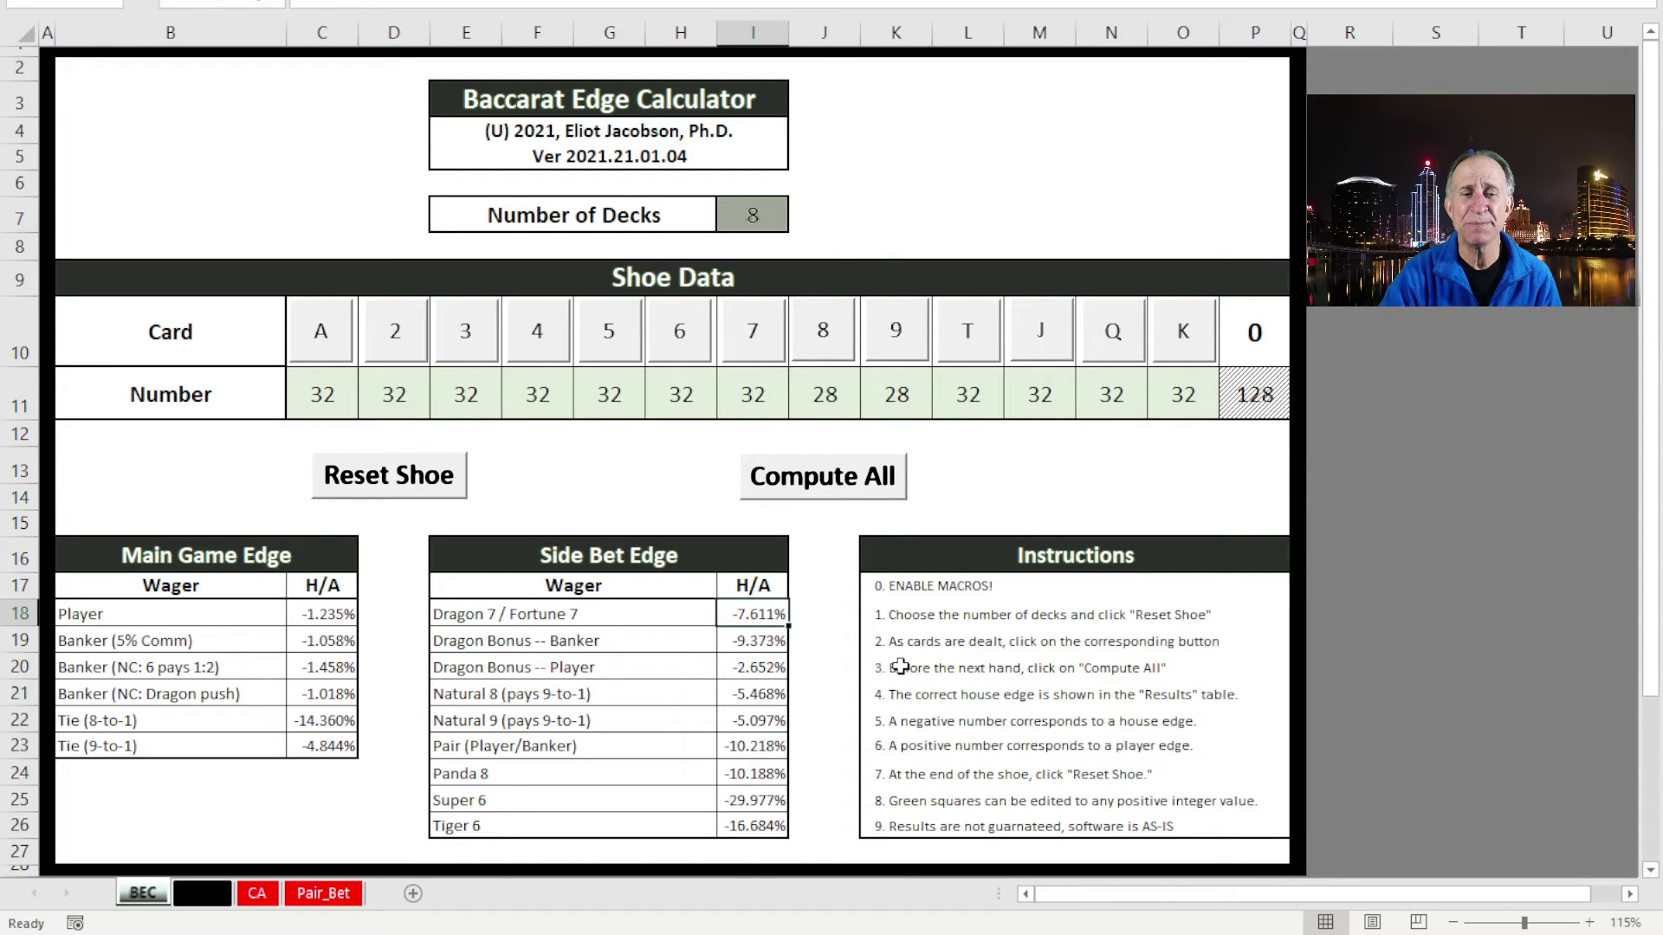
Recompute all edges and check Dragon 7 (-3.433%), Natural 8 (-9.308%) and Natural 9 (-9.043%).
{"action": "left_click", "coordinate": [759, 718]}
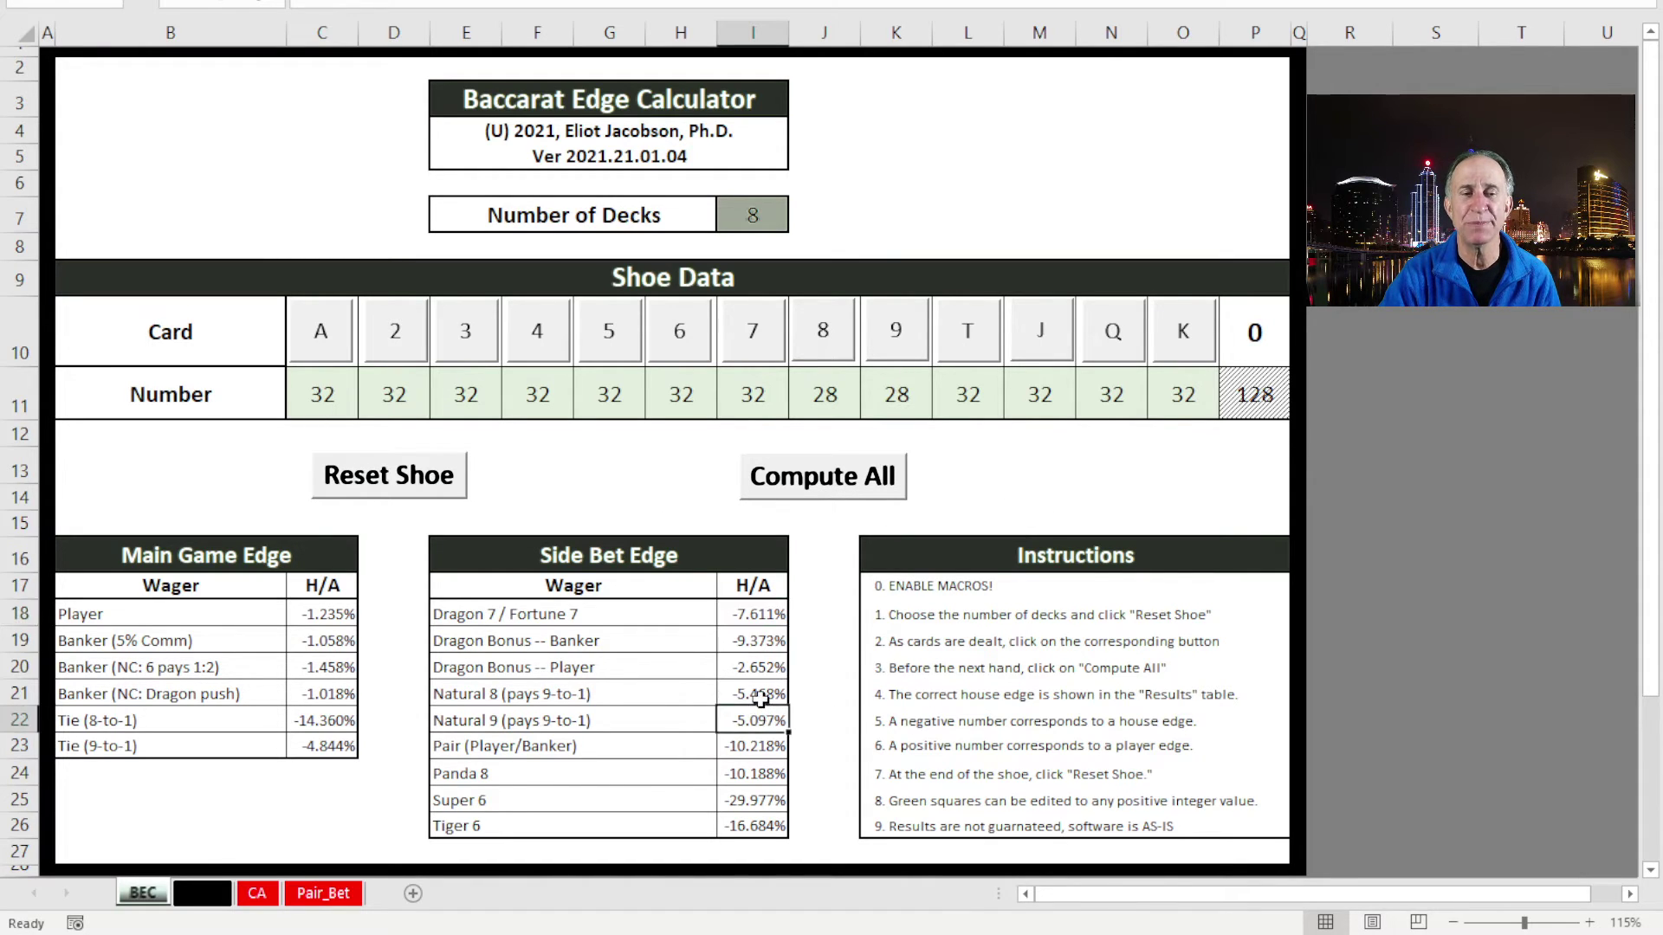
{"action": "left_click", "coordinate": [763, 695]}
{"action": "left_click", "coordinate": [842, 472]}
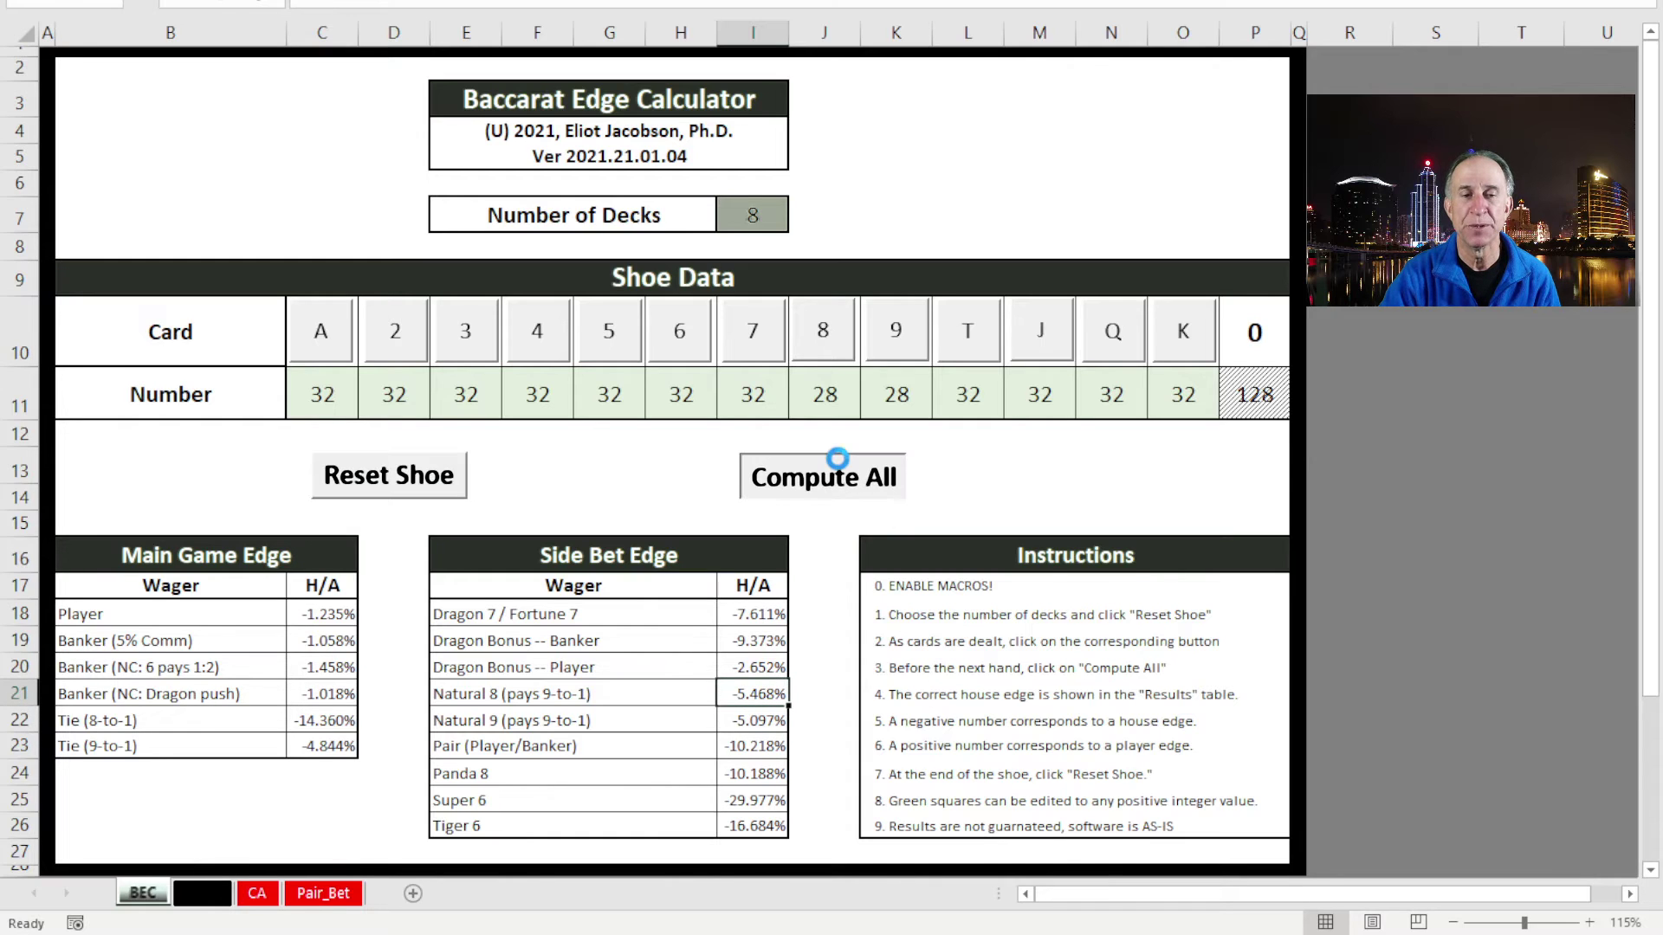
{"action": "left_click", "coordinate": [768, 621]}
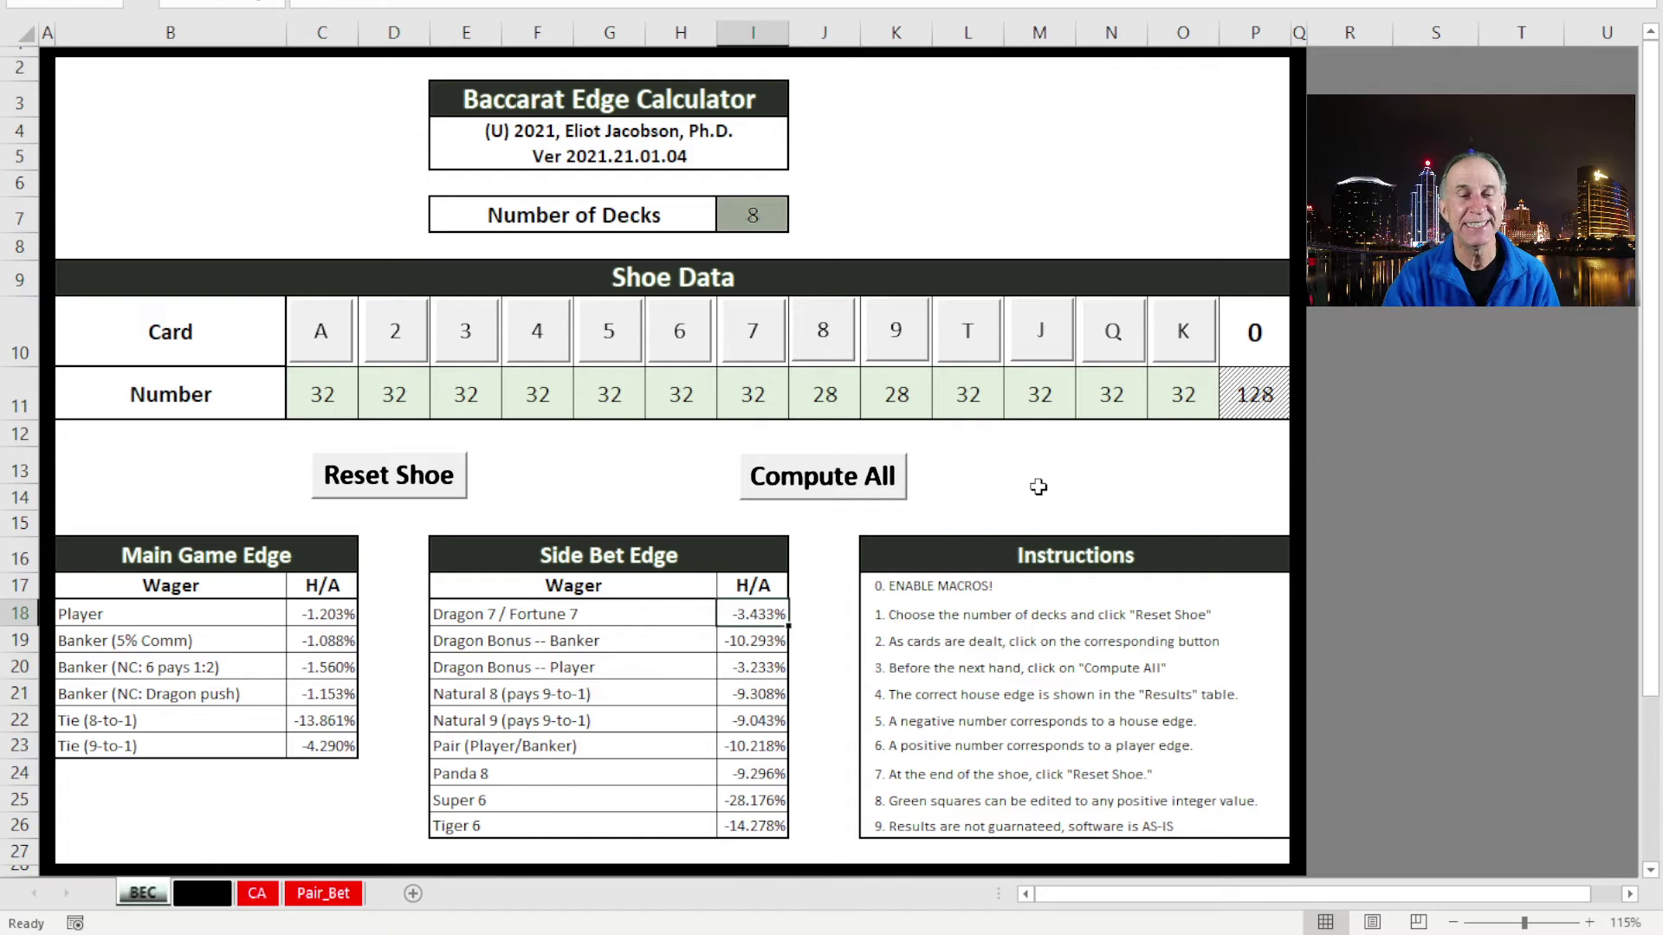
{"action": "left_click", "coordinate": [768, 695]}
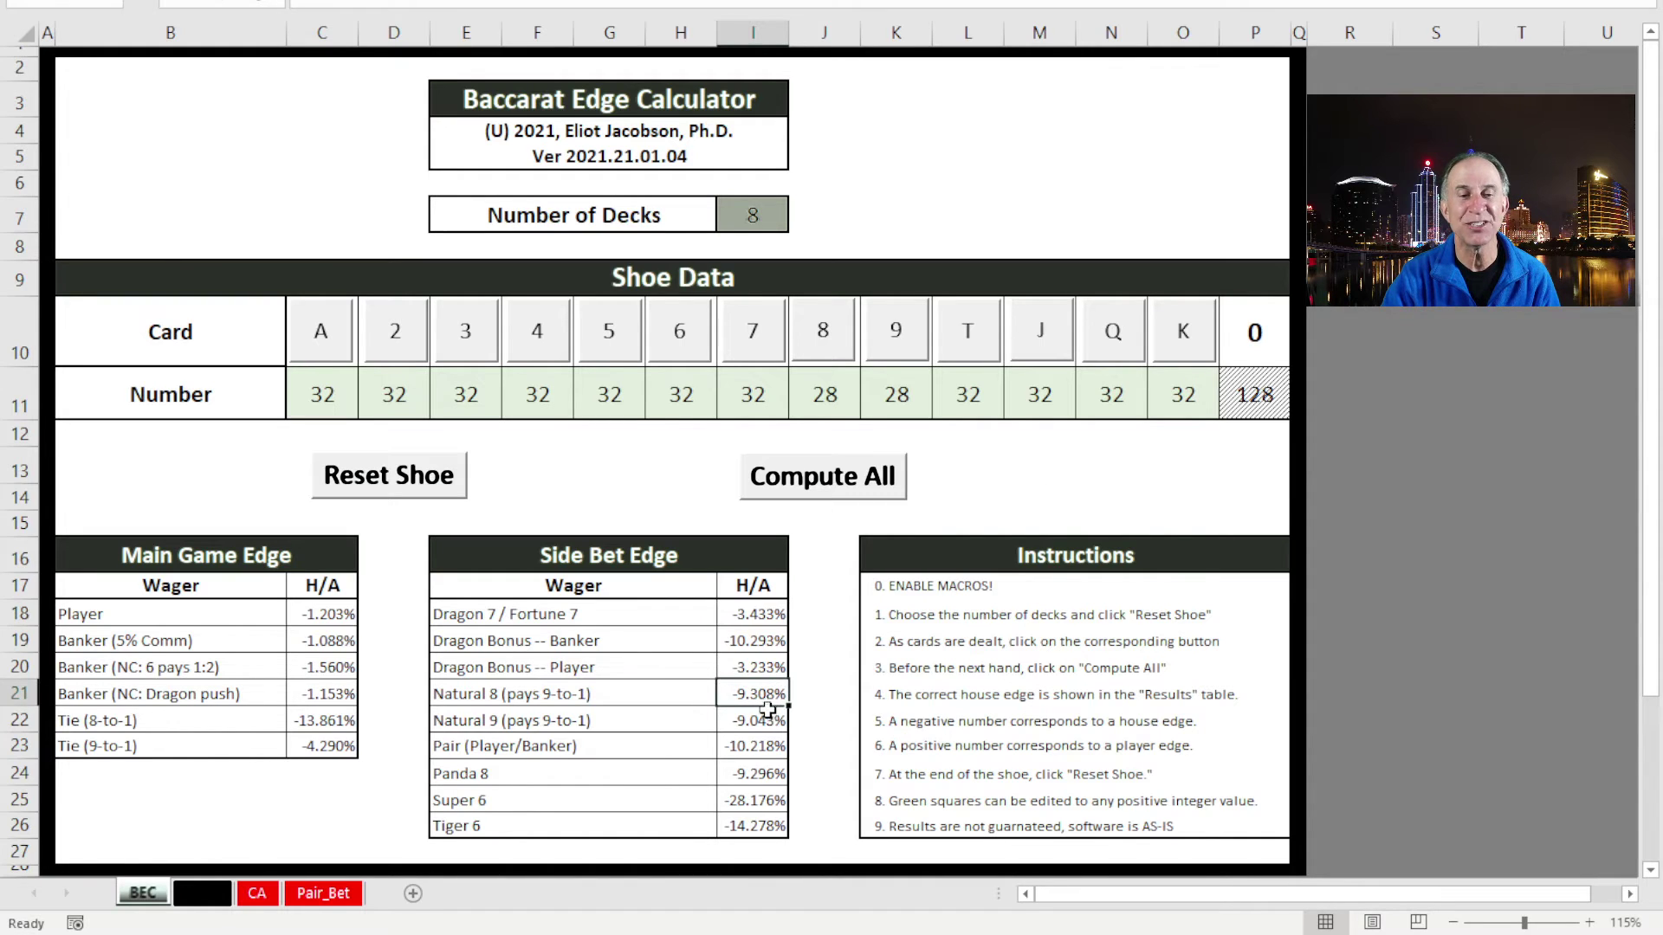
{"action": "left_click", "coordinate": [766, 712]}
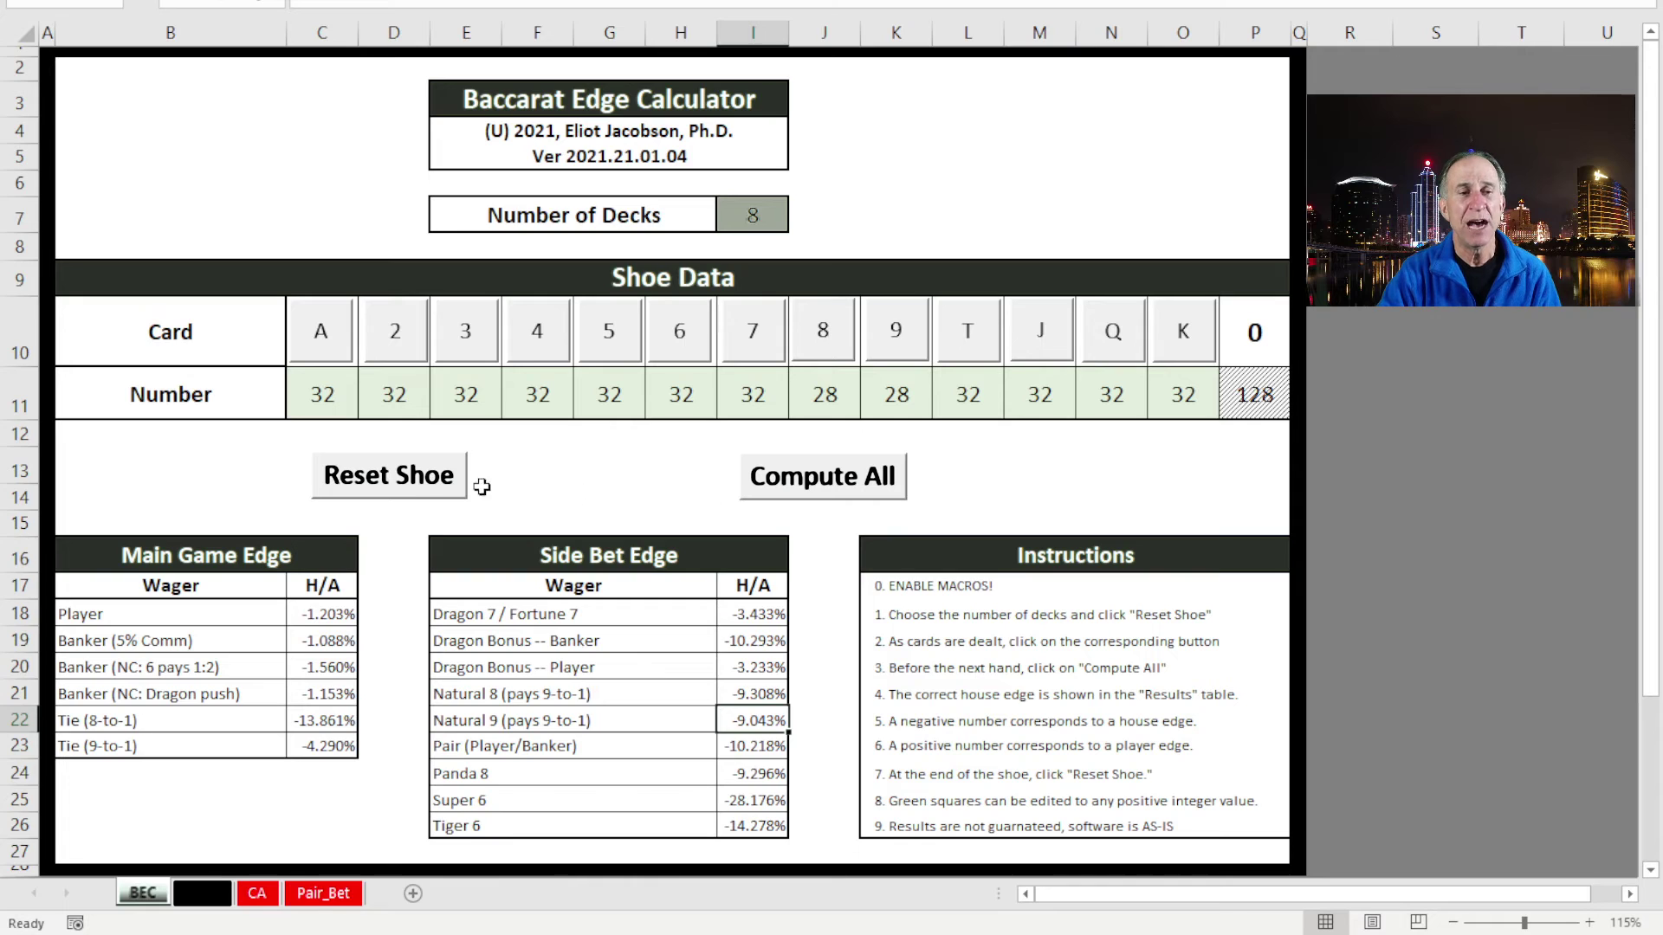
{"action": "left_click", "coordinate": [406, 476]}
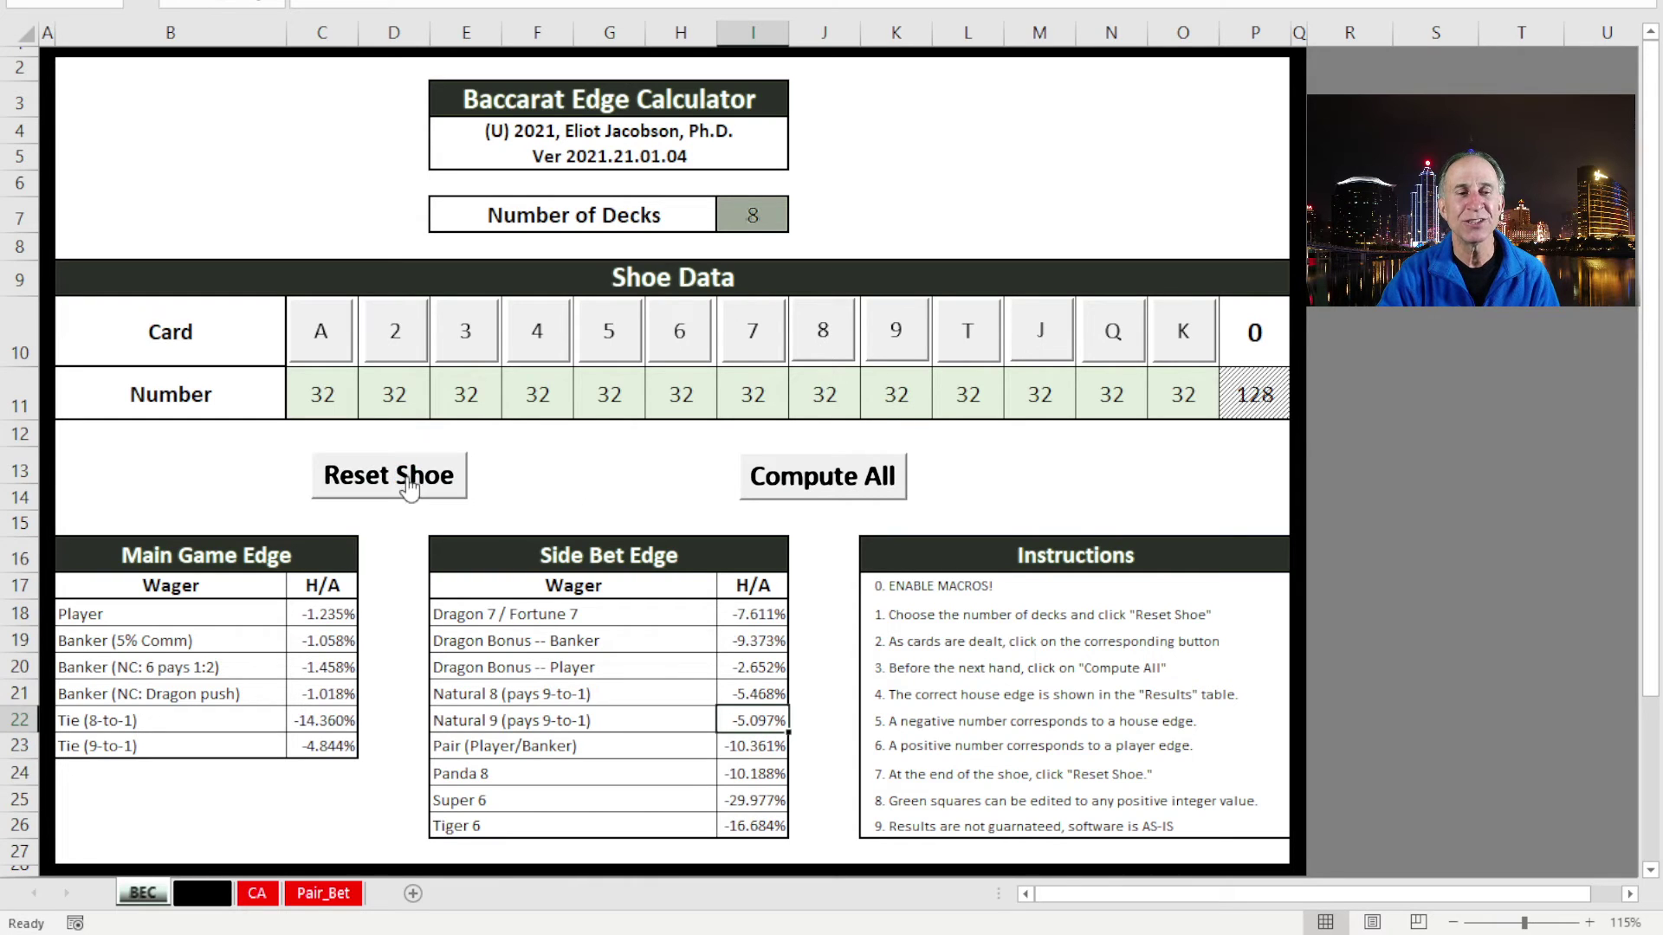
{"action": "left_click", "coordinate": [326, 615]}
{"action": "left_click", "coordinate": [335, 639]}
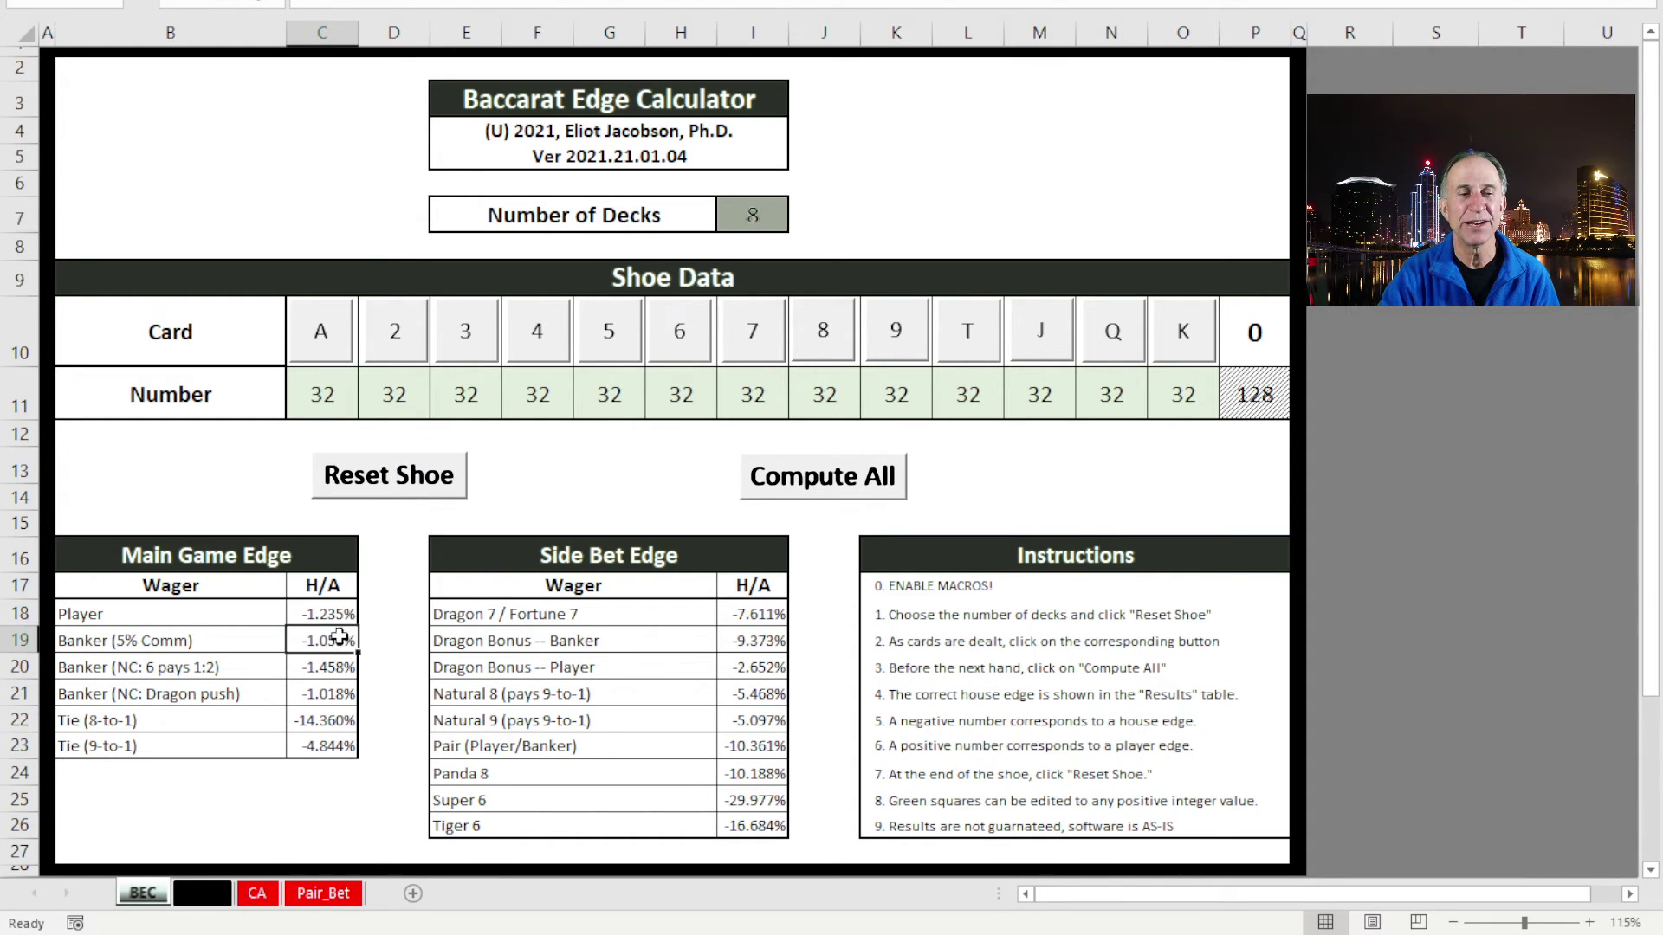
{"action": "left_click", "coordinate": [350, 617]}
{"action": "left_click", "coordinate": [345, 642]}
{"action": "left_click", "coordinate": [1035, 487]}
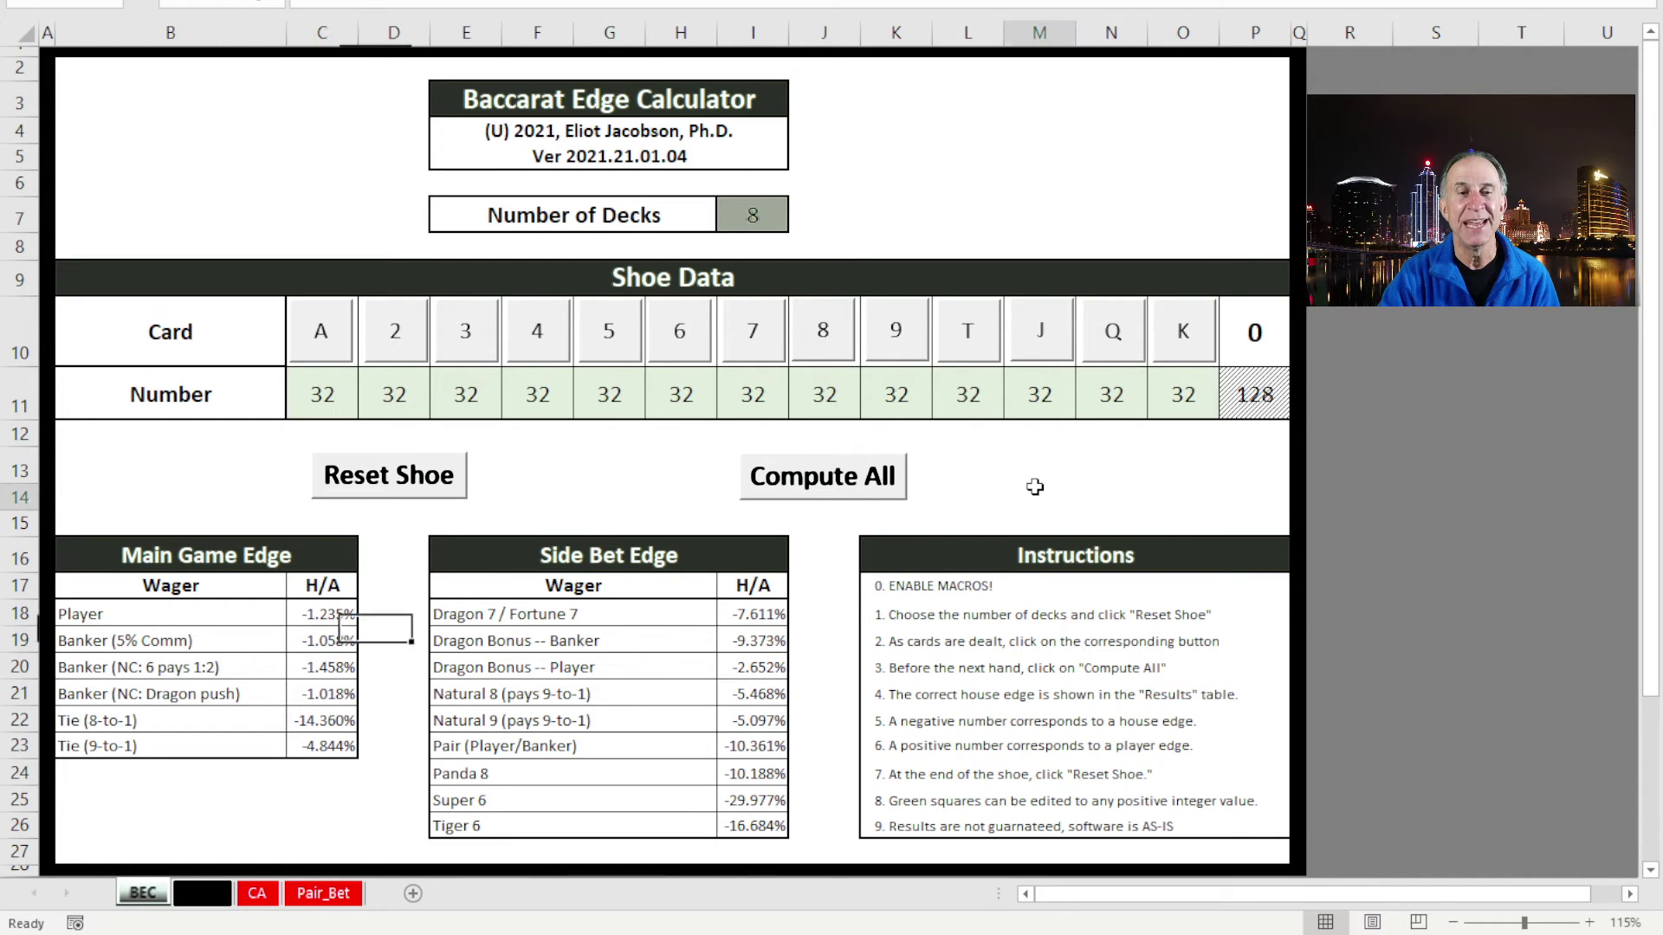
{"action": "left_click", "coordinate": [836, 337]}
{"action": "left_click", "coordinate": [892, 338]}
{"action": "left_click", "coordinate": [829, 334]}
{"action": "left_click", "coordinate": [887, 338]}
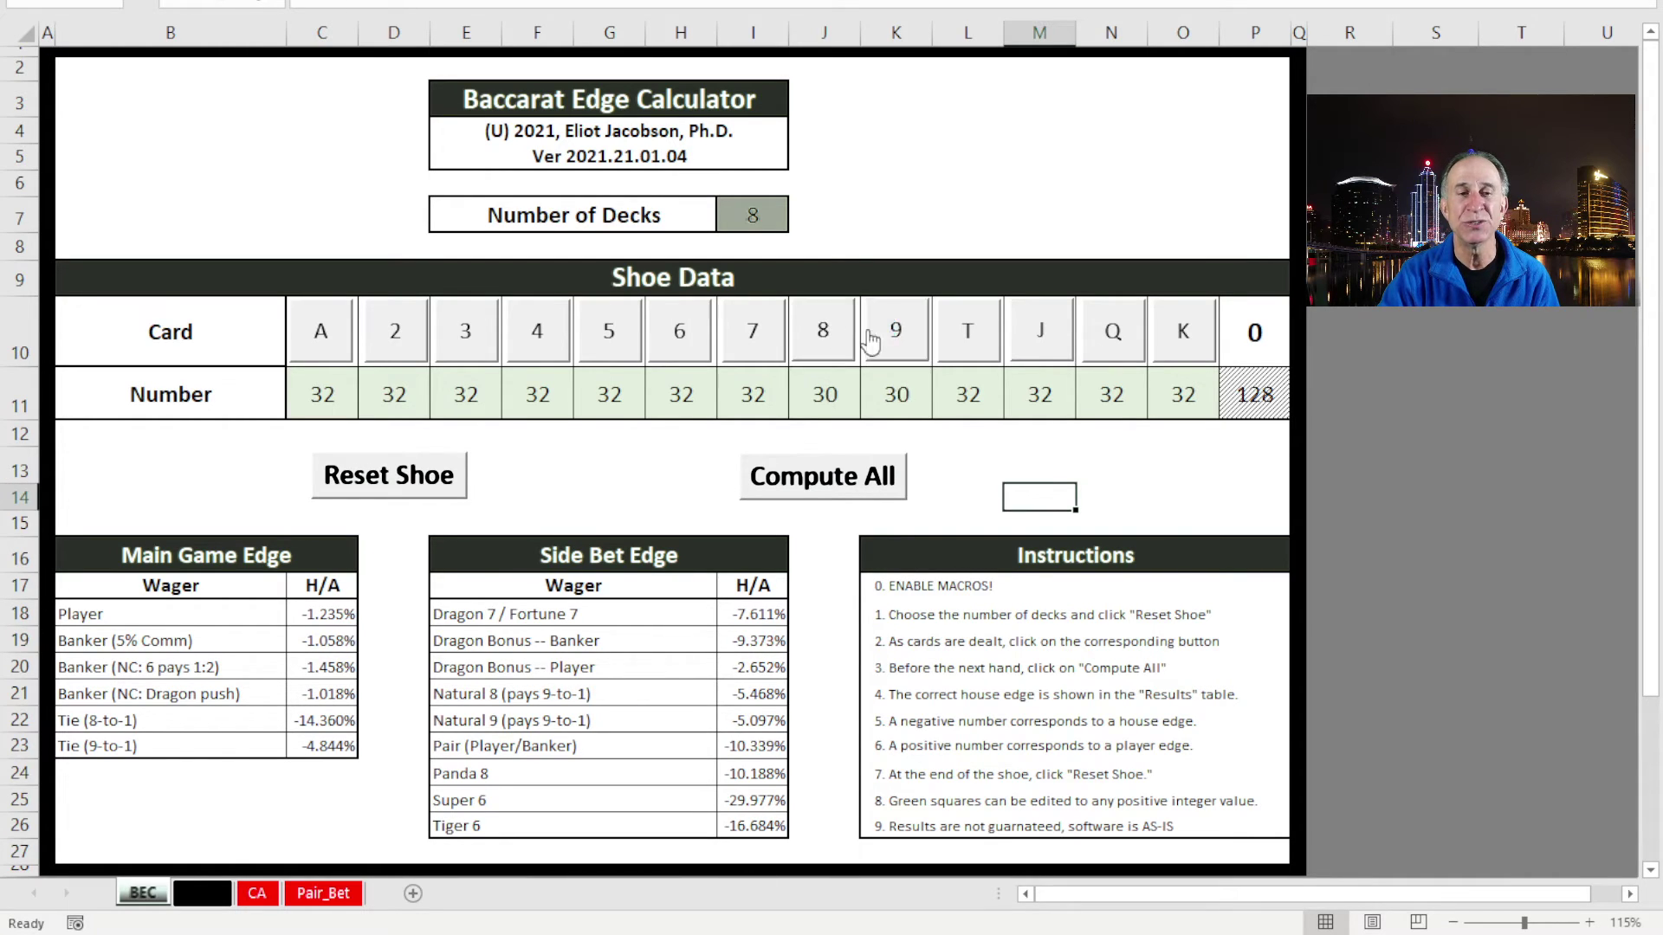
{"action": "left_click", "coordinate": [840, 339]}
{"action": "left_click", "coordinate": [884, 338]}
{"action": "left_click", "coordinate": [833, 339]}
{"action": "left_click", "coordinate": [894, 344]}
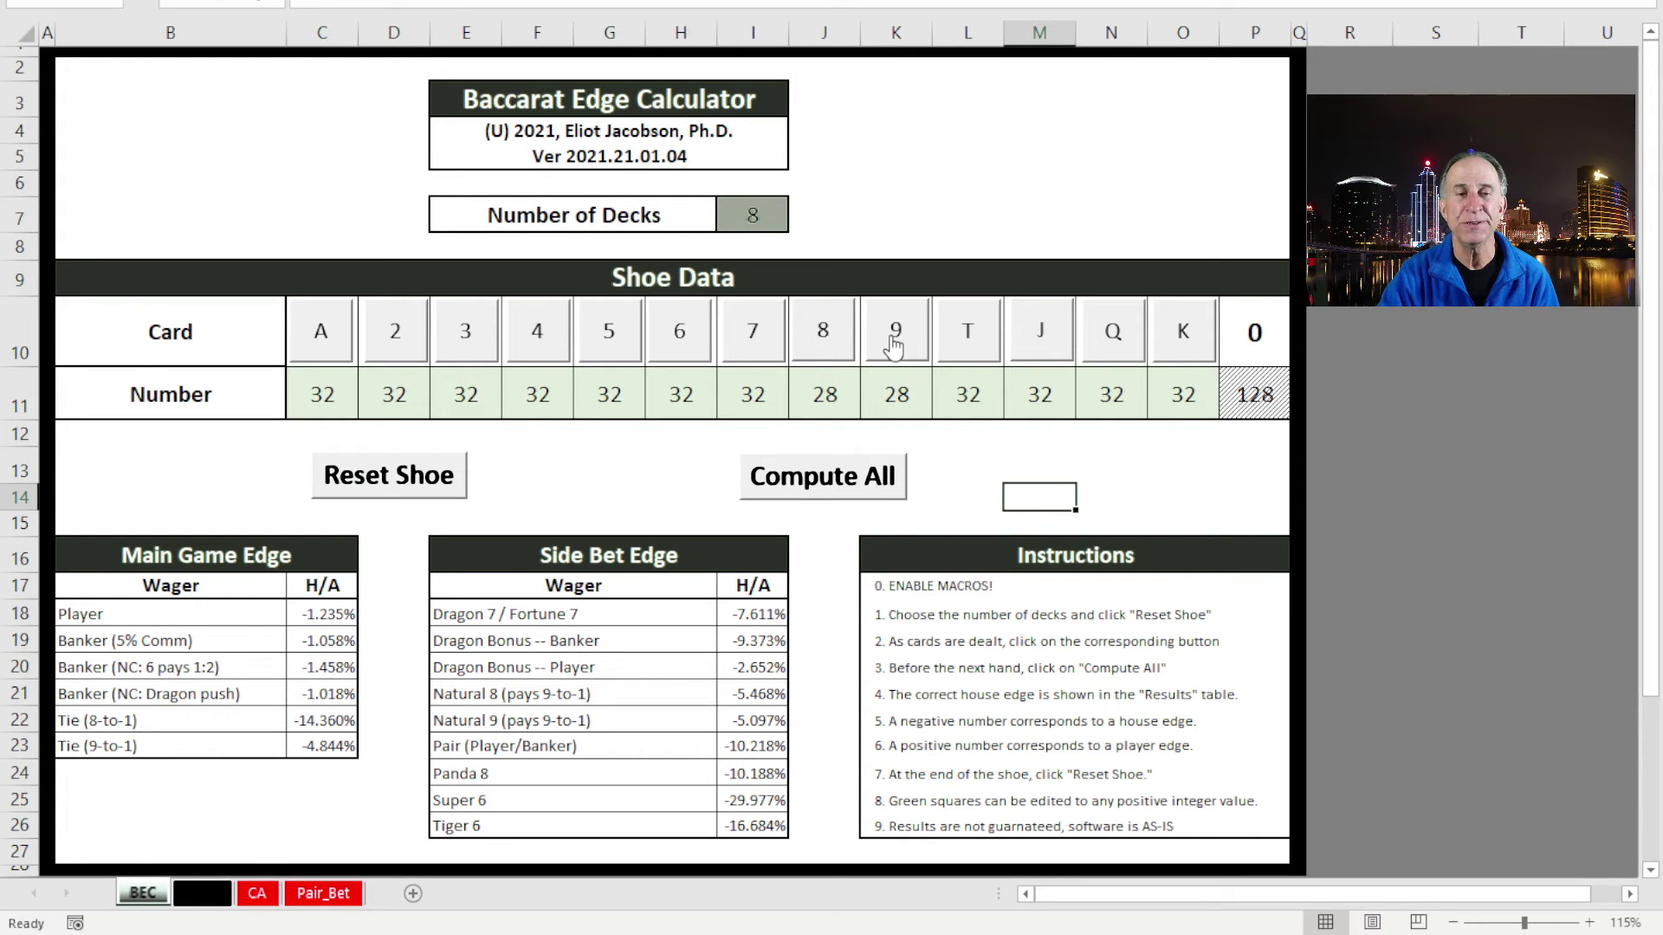
{"action": "left_click", "coordinate": [785, 478]}
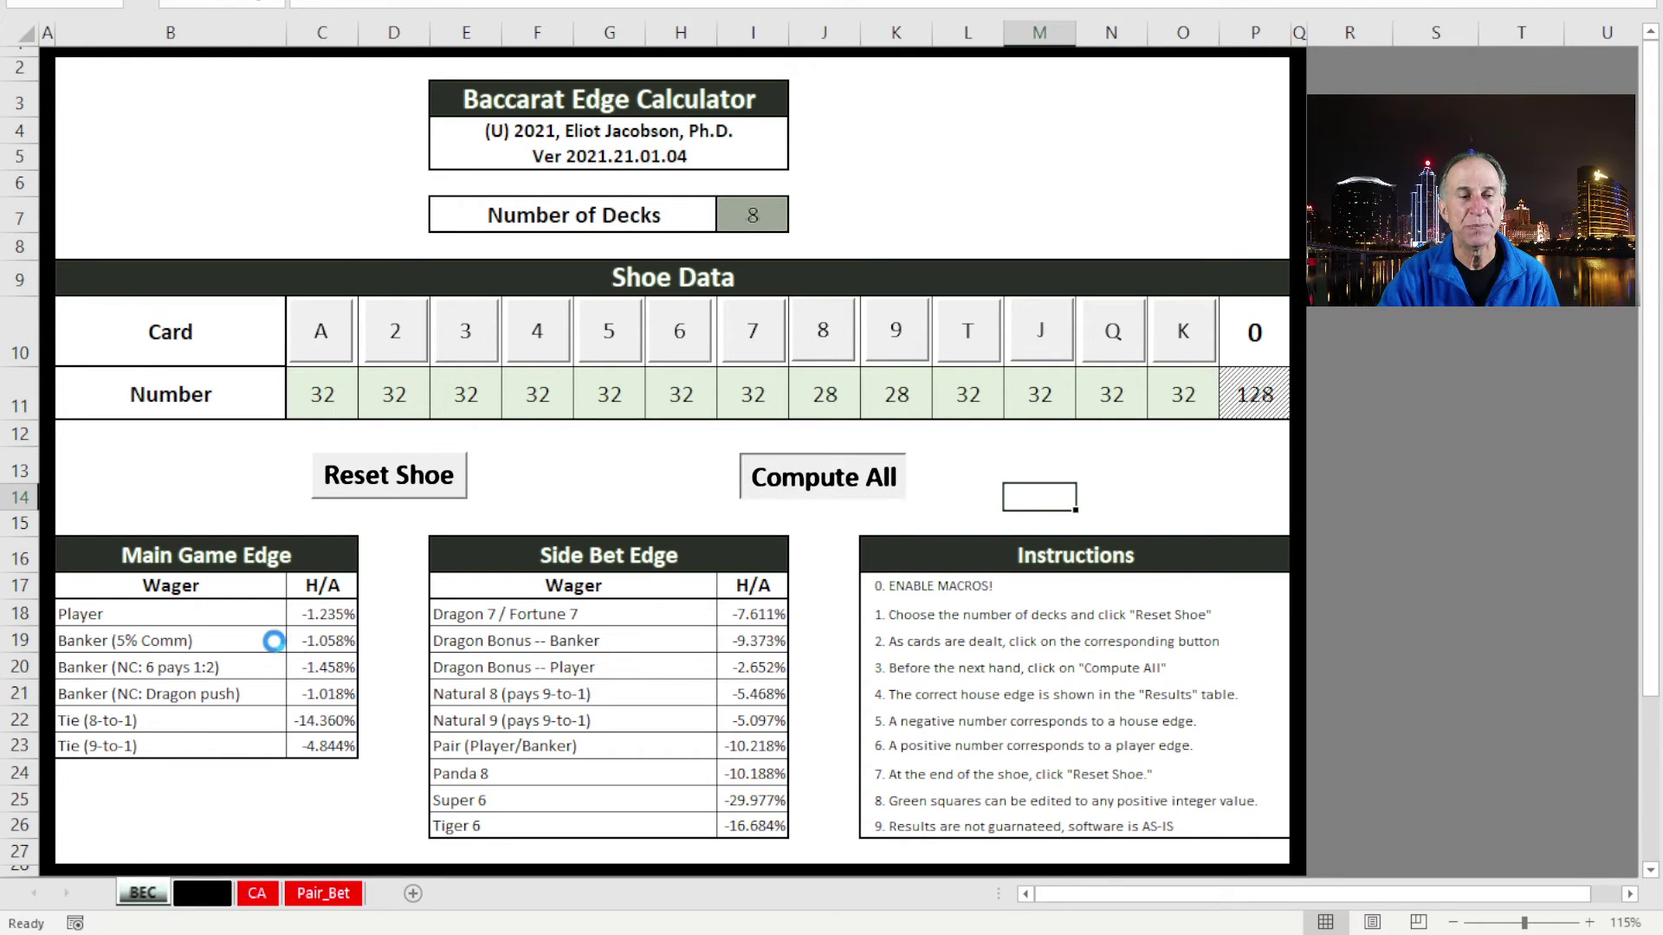